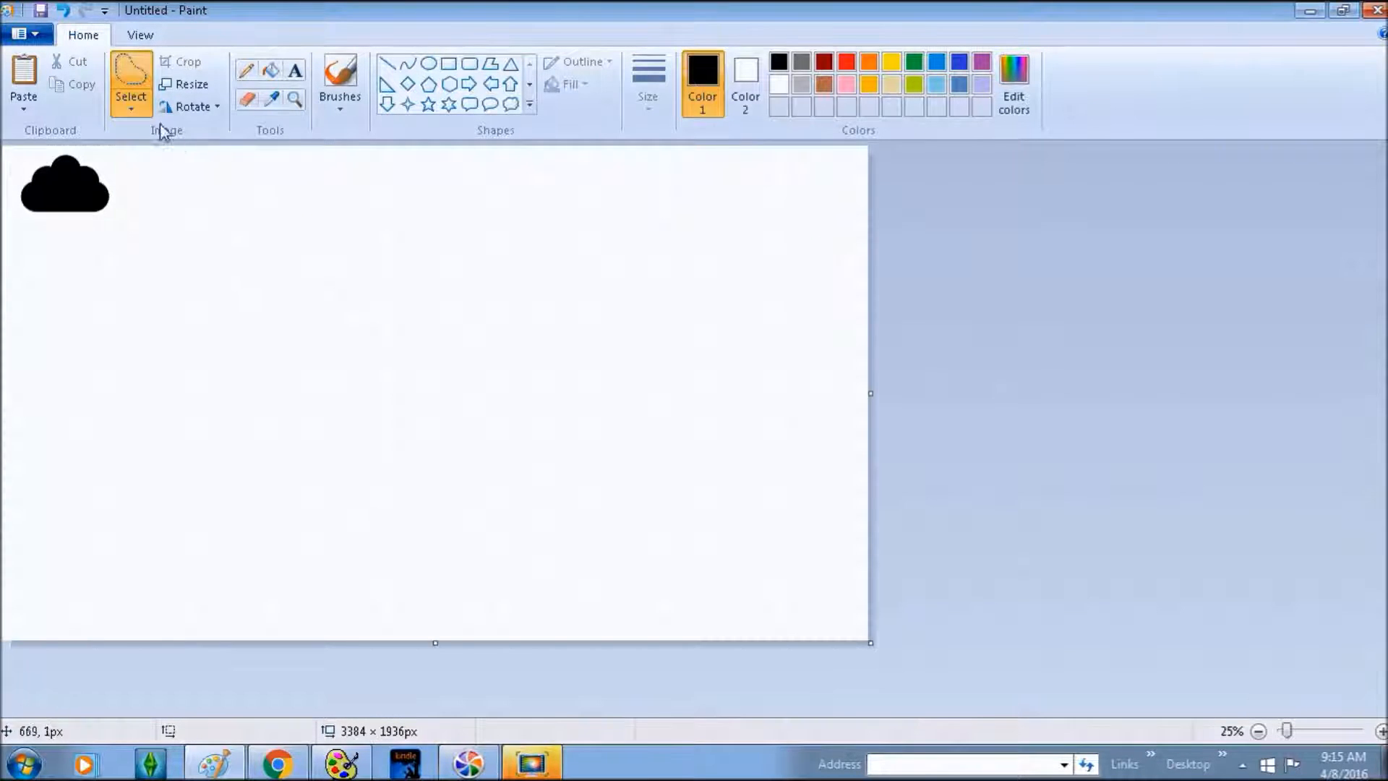
- Box the small cloud, enlarge it to about 1272 × 928 px and move it to the lower middle
{"action": "left_click", "coordinate": [131, 105]}
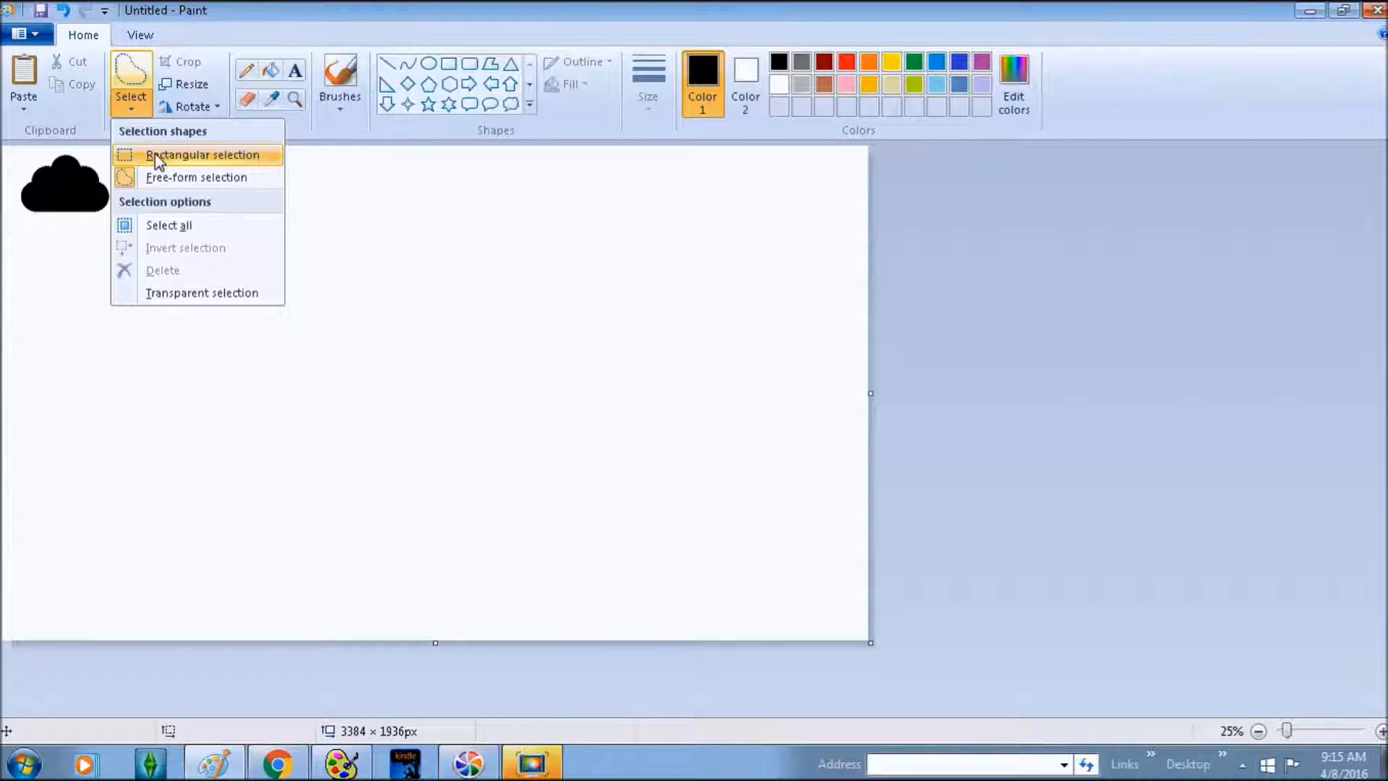
{"action": "left_click", "coordinate": [155, 154]}
{"action": "left_click_drag", "start_coordinate": [19, 150], "coordinate": [115, 220]}
{"action": "left_click_drag", "start_coordinate": [53, 183], "coordinate": [395, 453]}
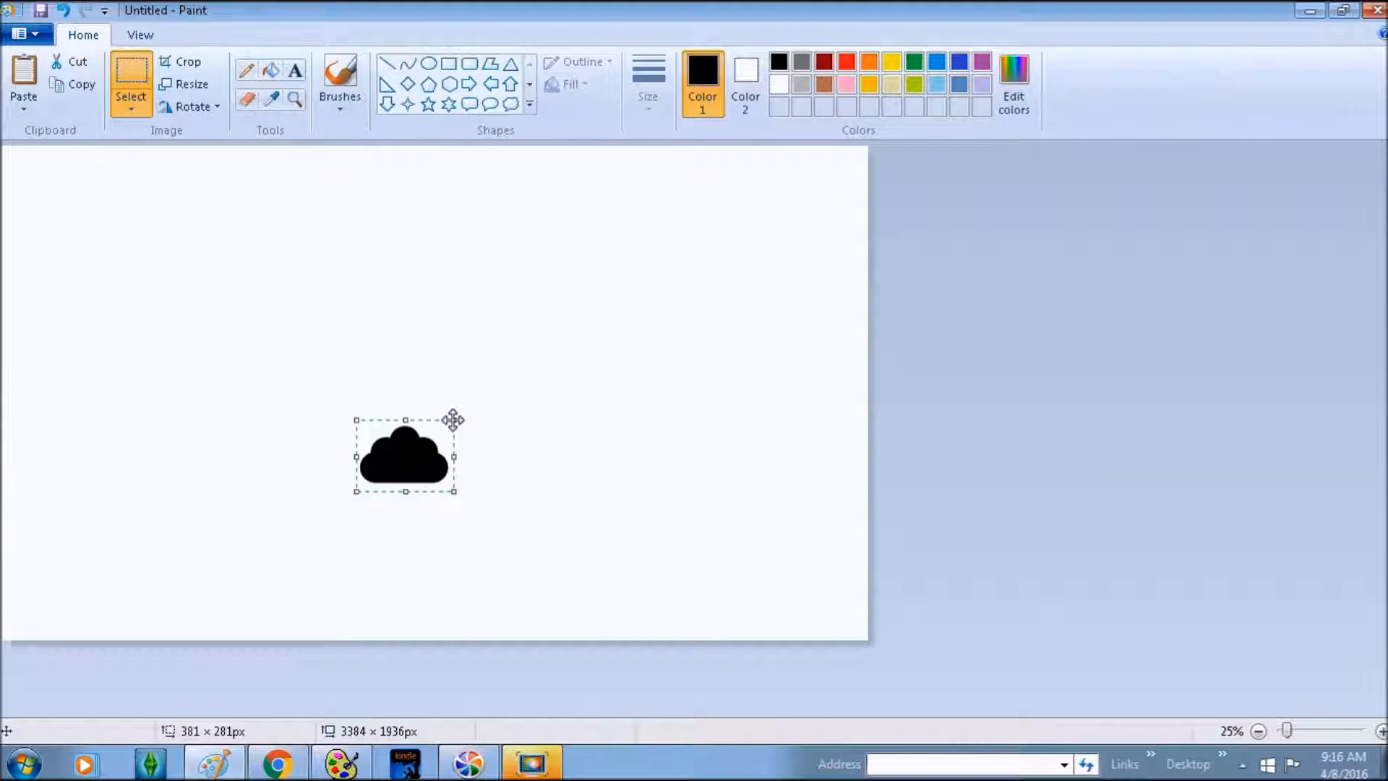
{"action": "left_click_drag", "start_coordinate": [456, 416], "coordinate": [681, 254]}
{"action": "left_click_drag", "start_coordinate": [493, 368], "coordinate": [405, 489]}
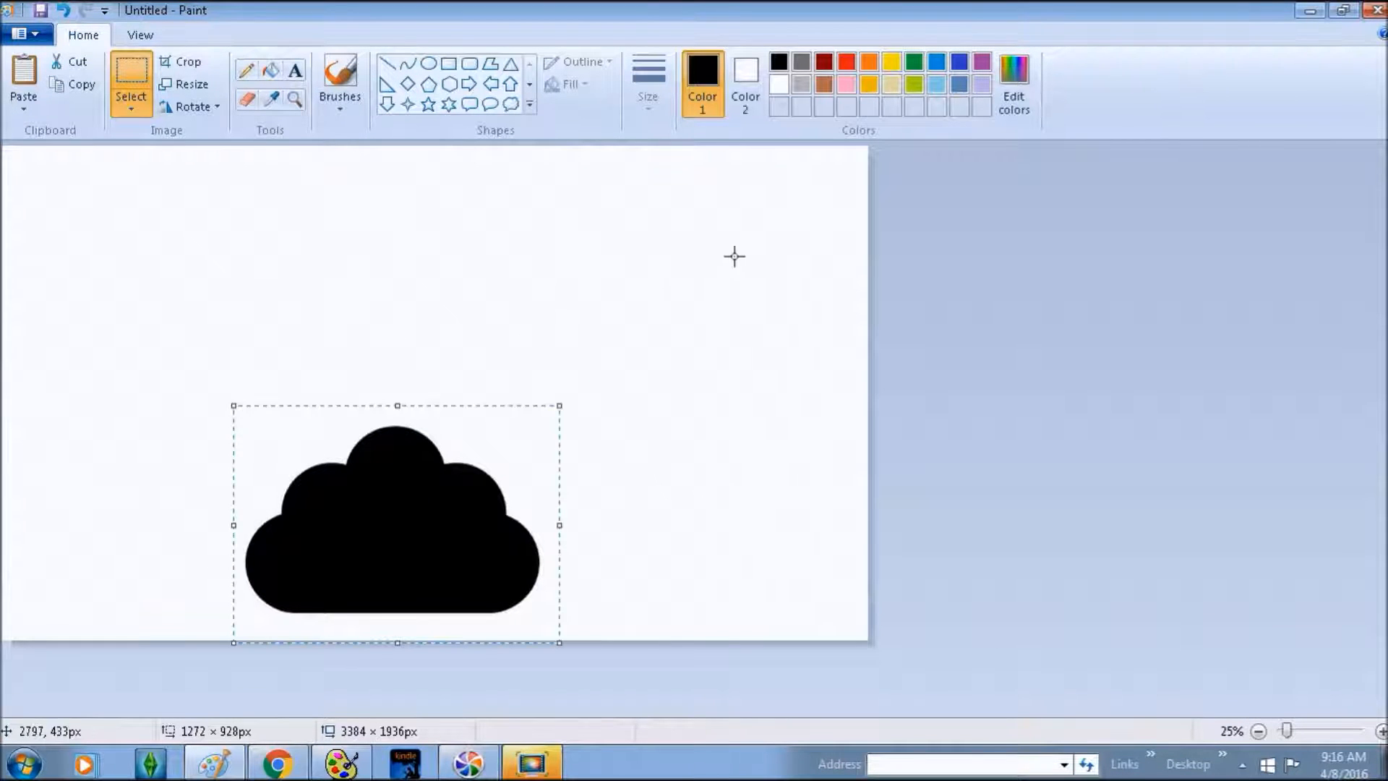
{"action": "left_click", "coordinate": [469, 63]}
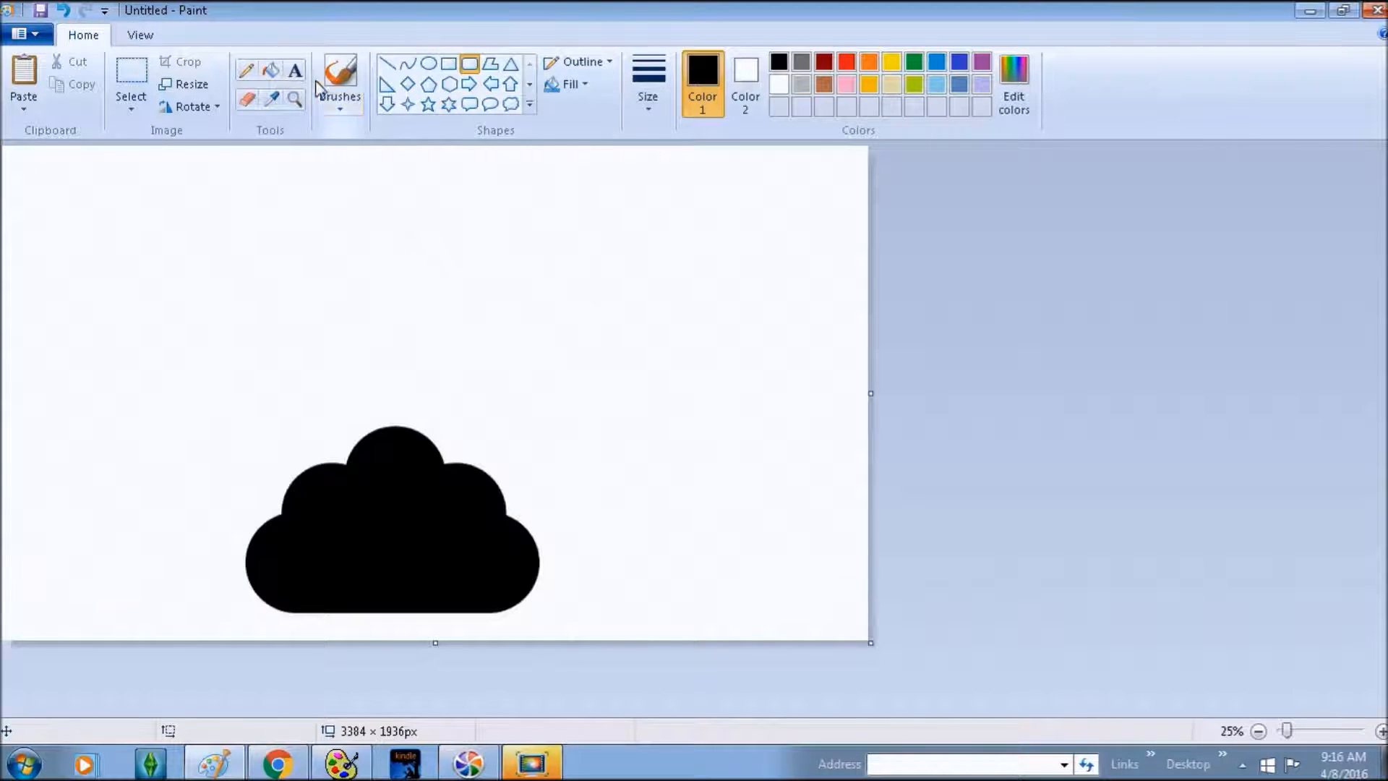
- Draw a tall, narrow rounded-rectangle outline rising from the cloud's top as the plunger stem
{"action": "left_click_drag", "start_coordinate": [378, 445], "coordinate": [407, 181]}
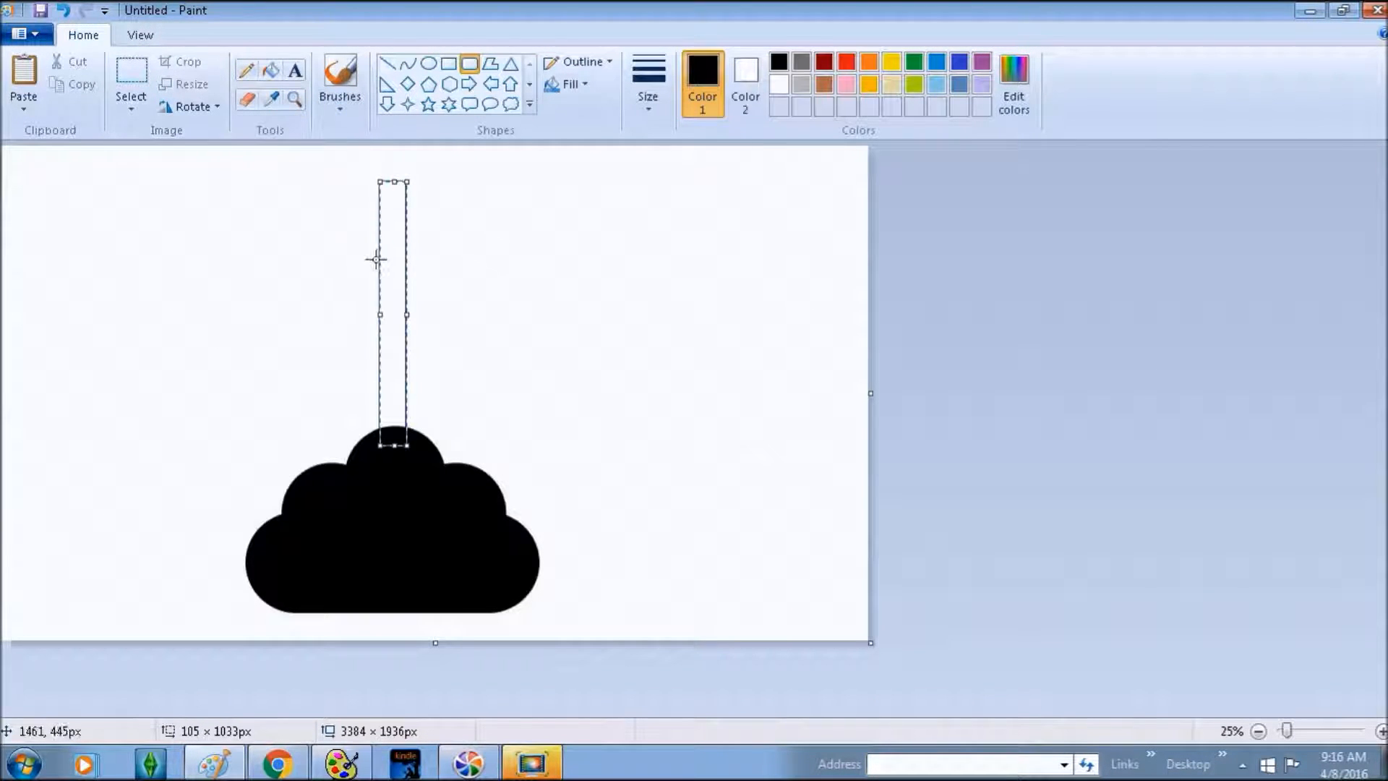
{"action": "left_click", "coordinate": [63, 10]}
{"action": "left_click_drag", "start_coordinate": [372, 452], "coordinate": [420, 161]}
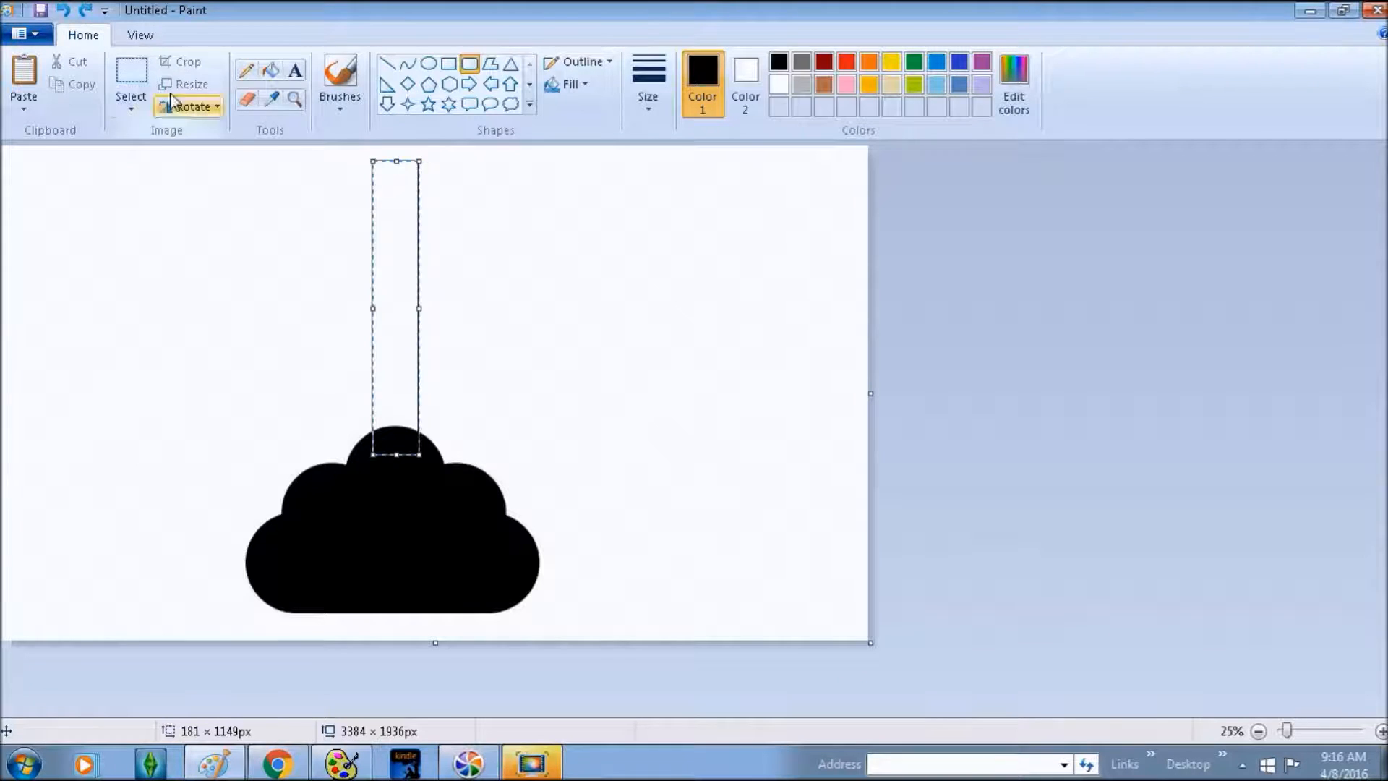
{"action": "left_click", "coordinate": [141, 36]}
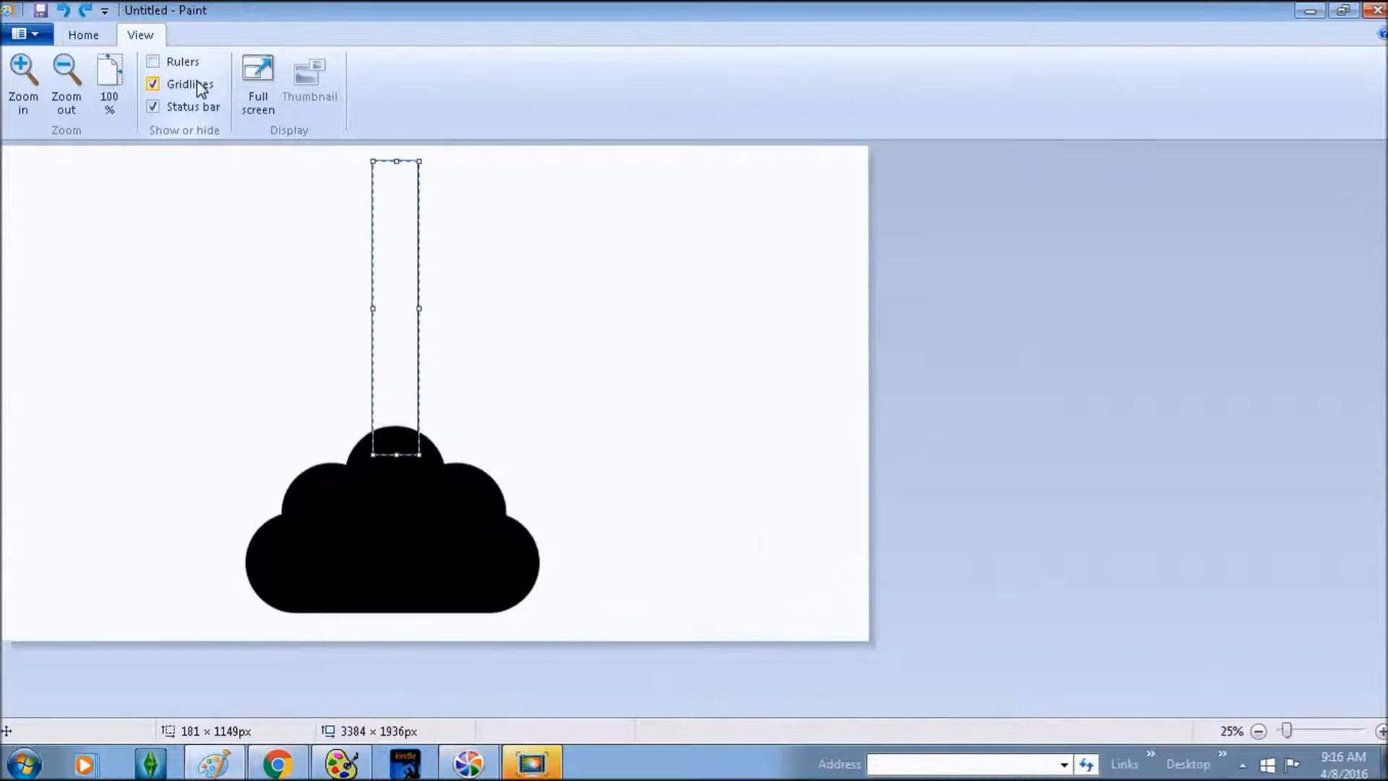
{"action": "left_click", "coordinate": [193, 83]}
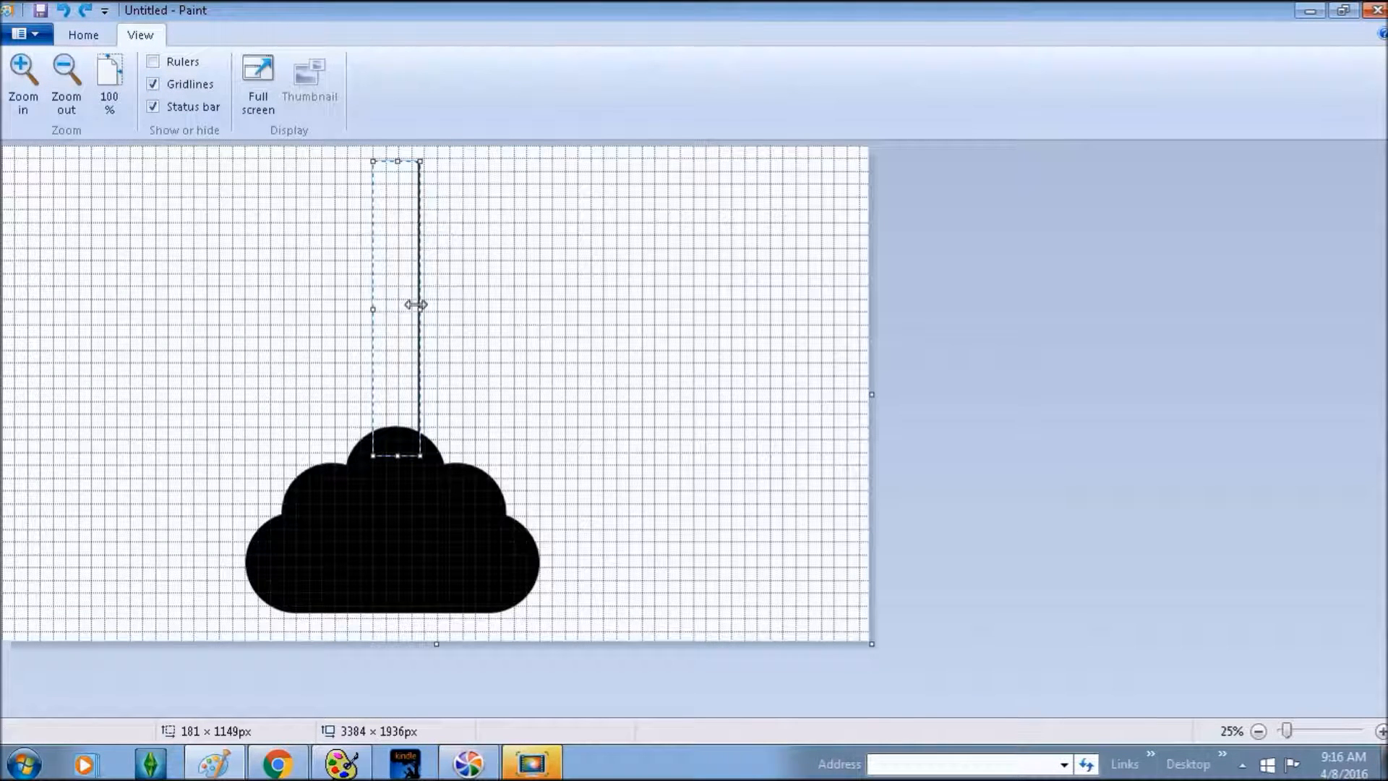
{"action": "left_click", "coordinate": [153, 85]}
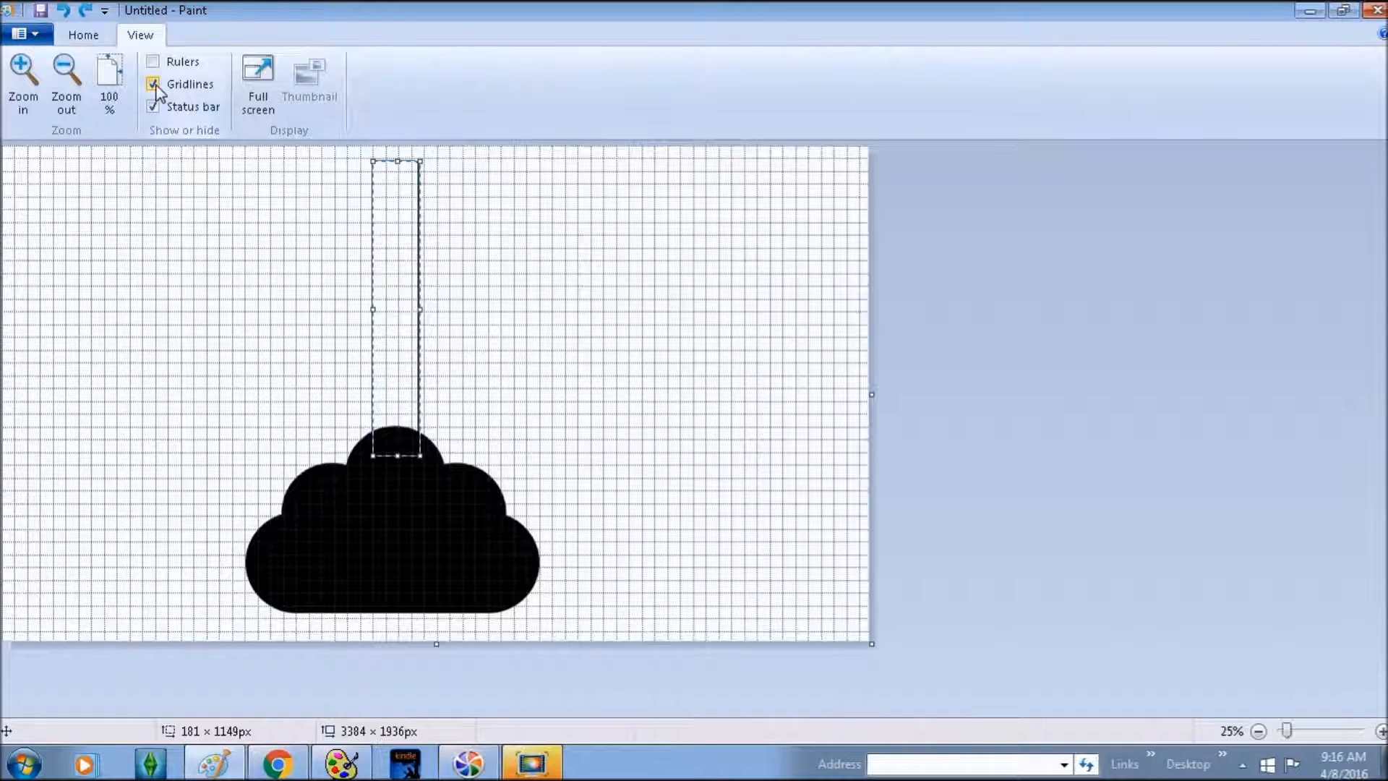
{"action": "left_click", "coordinate": [479, 275]}
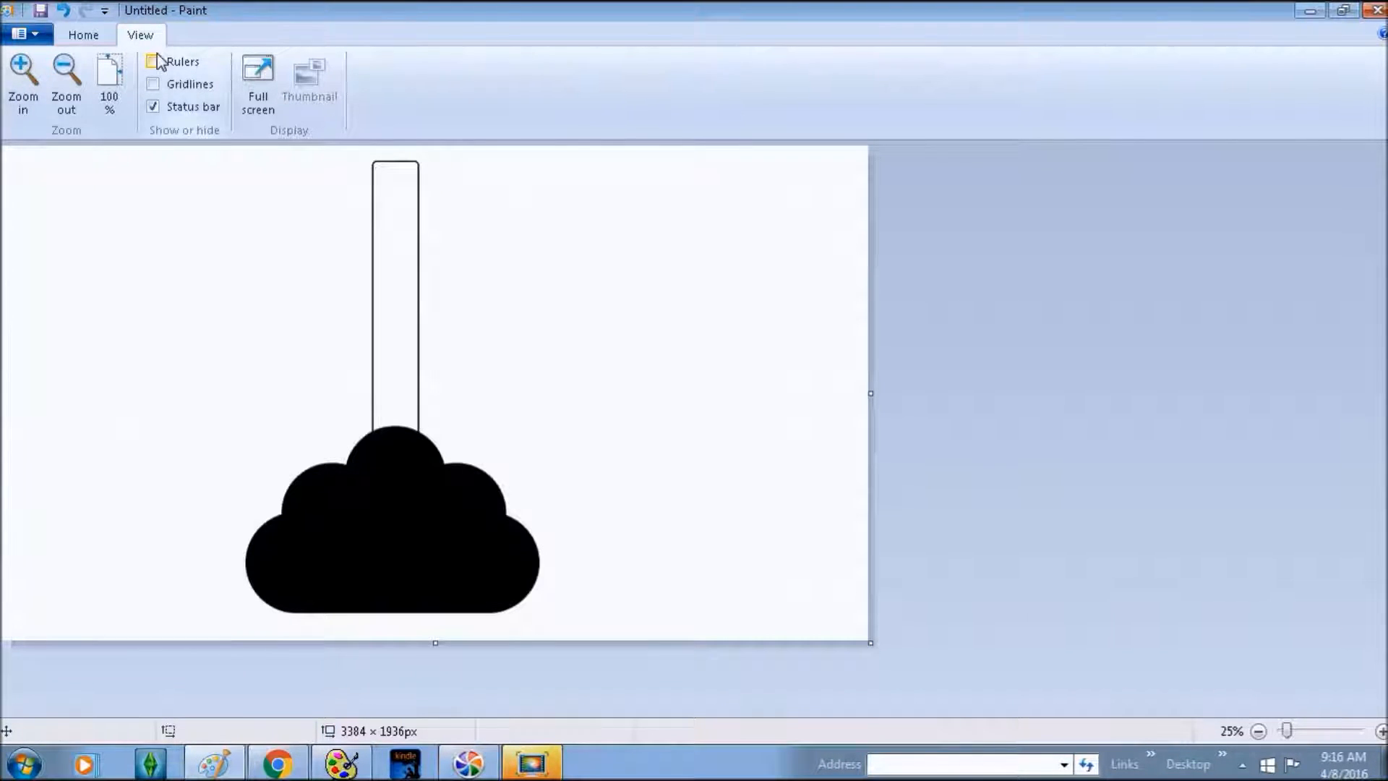
{"action": "left_click", "coordinate": [83, 37]}
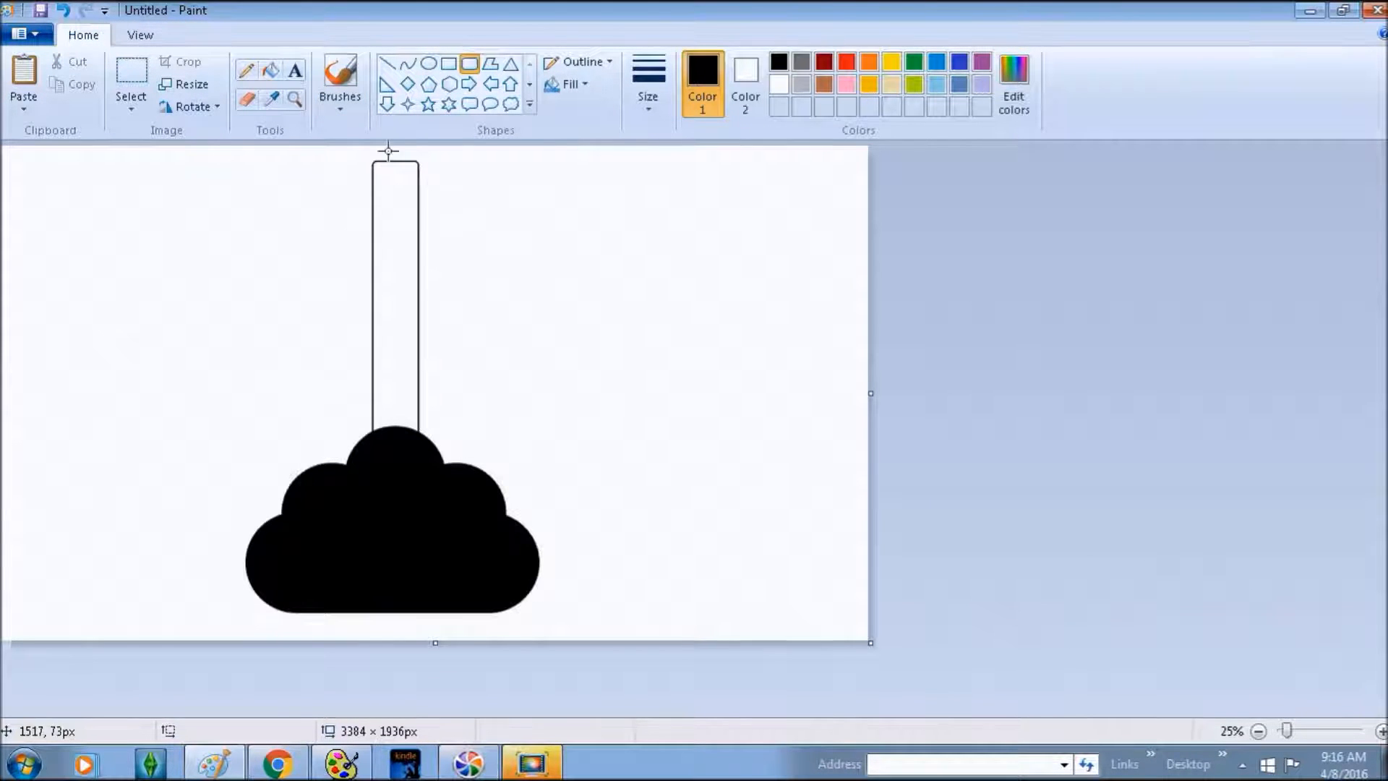
- Fill the tall stem rectangle solid black
{"action": "left_click", "coordinate": [272, 72]}
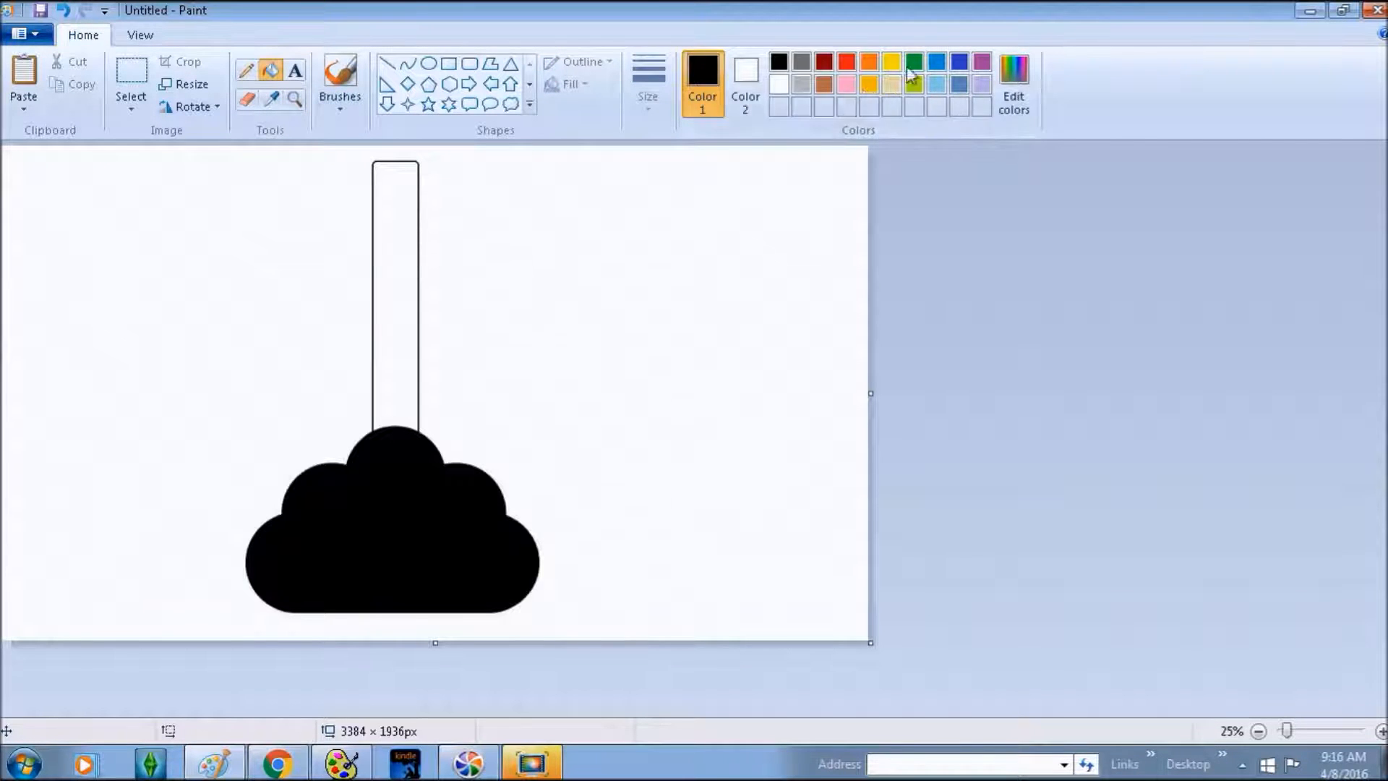
{"action": "left_click", "coordinate": [408, 223]}
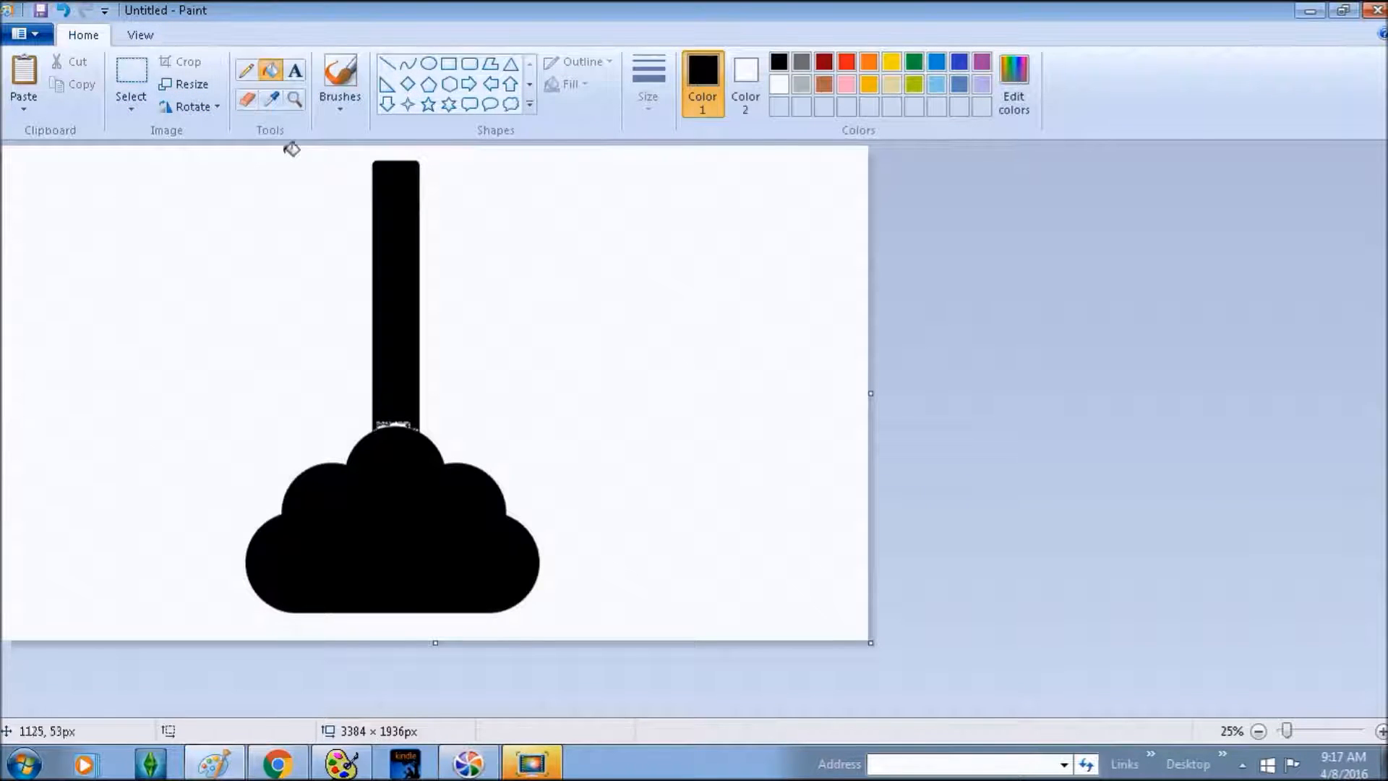
- Select tightly around the plunger and crop the image to 1257 × 1809 px
{"action": "left_click", "coordinate": [130, 72]}
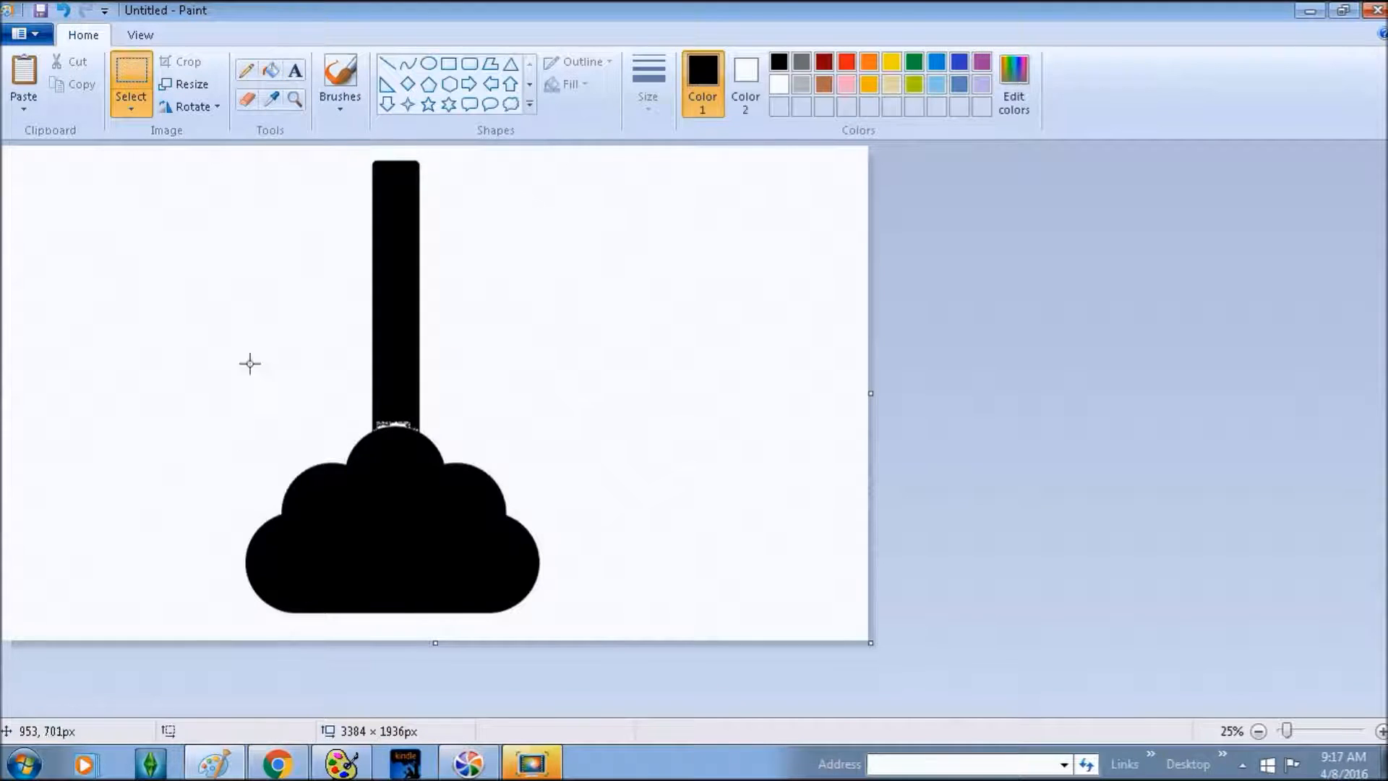
{"action": "left_click_drag", "start_coordinate": [223, 614], "coordinate": [604, 165]}
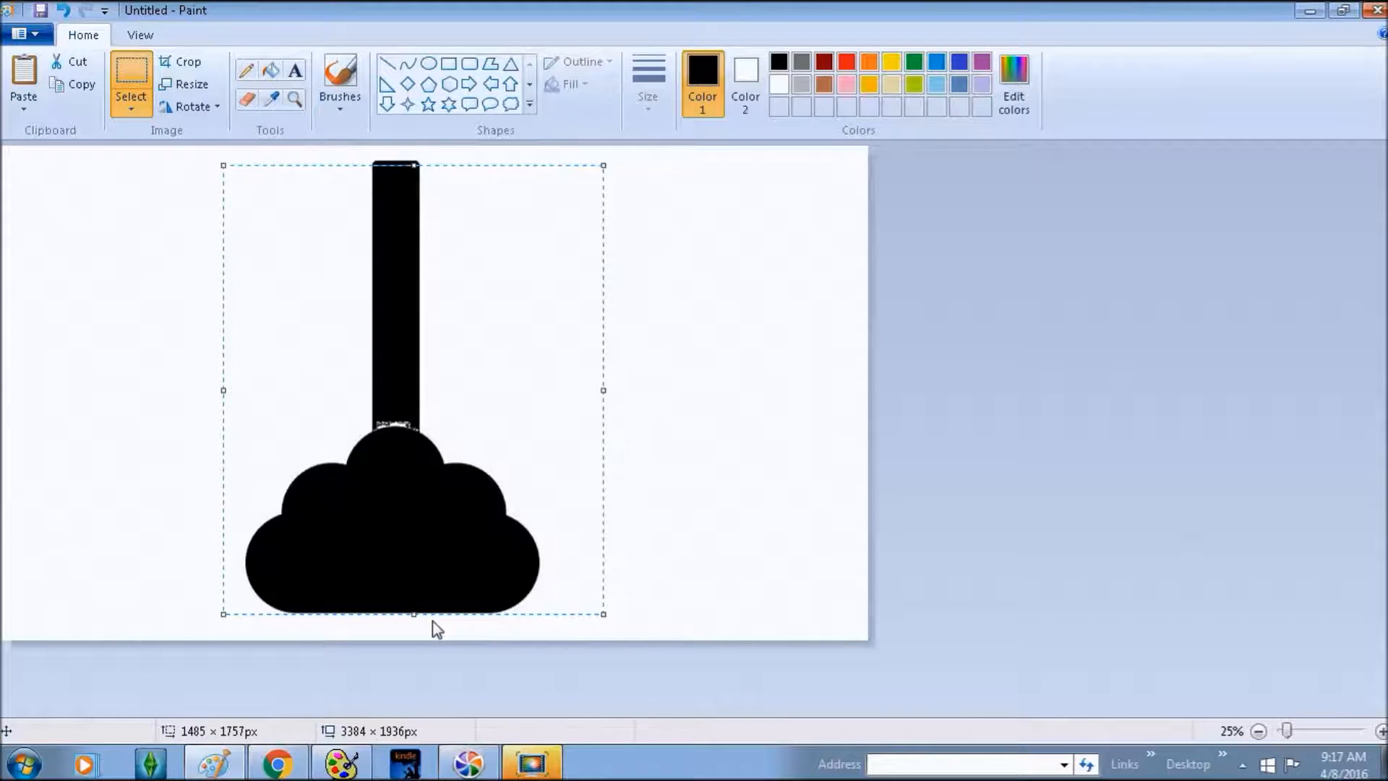
{"action": "left_click", "coordinate": [182, 315]}
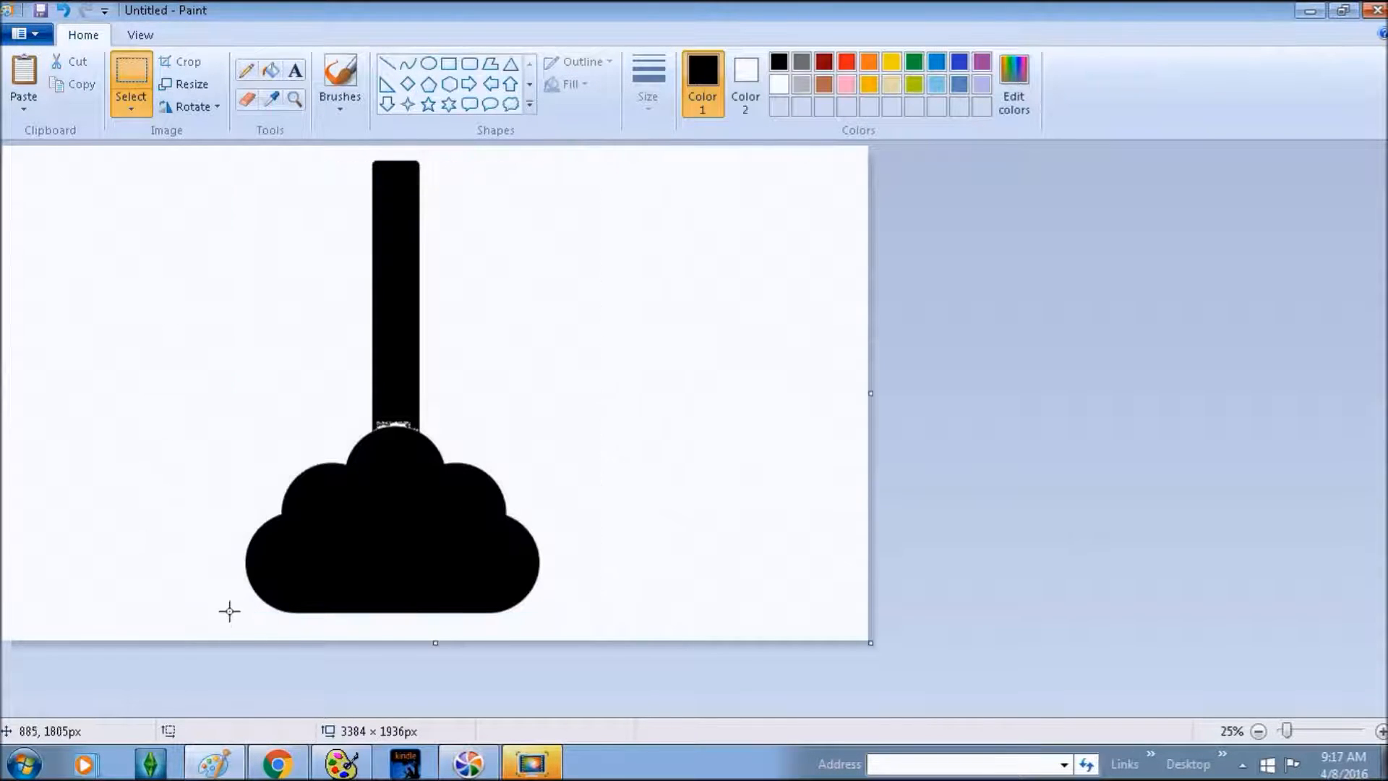
{"action": "left_click_drag", "start_coordinate": [227, 616], "coordinate": [550, 156]}
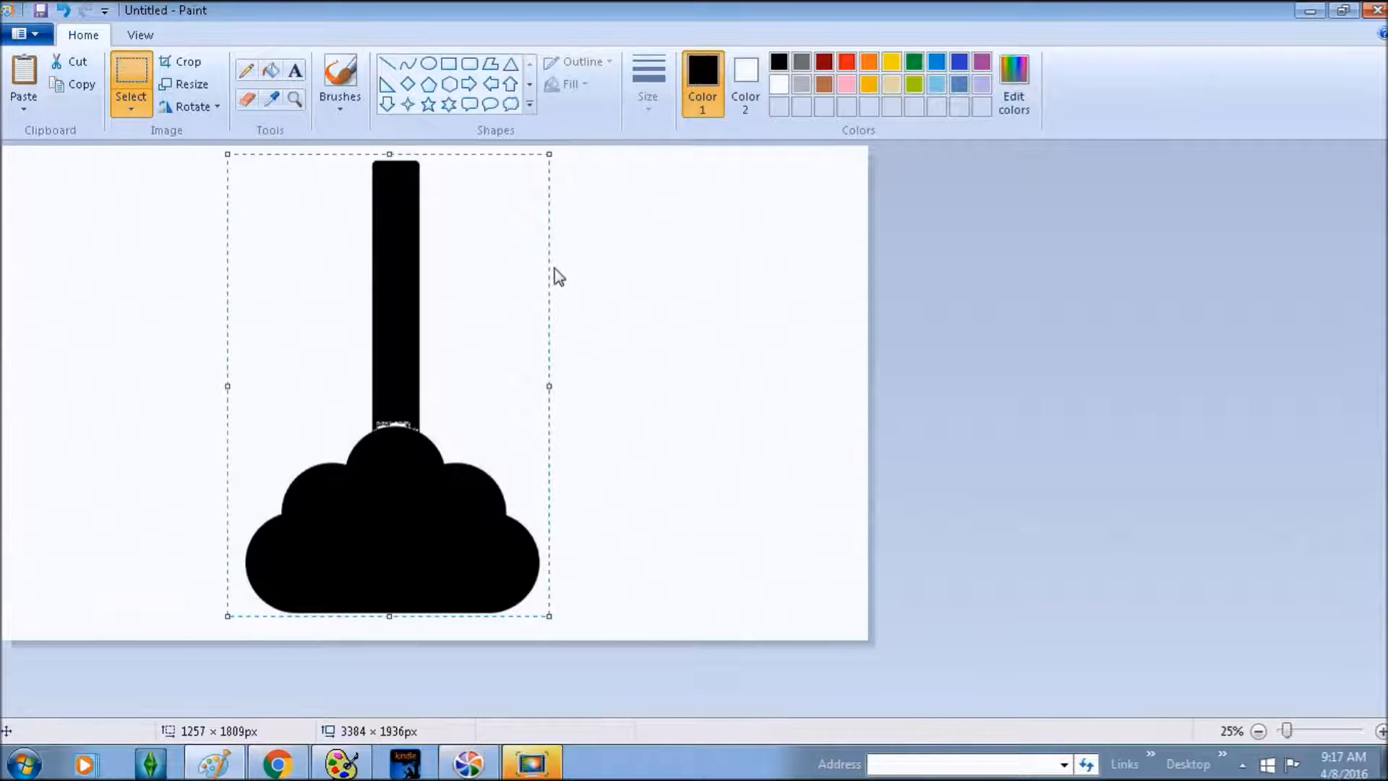
{"action": "left_click", "coordinate": [173, 64]}
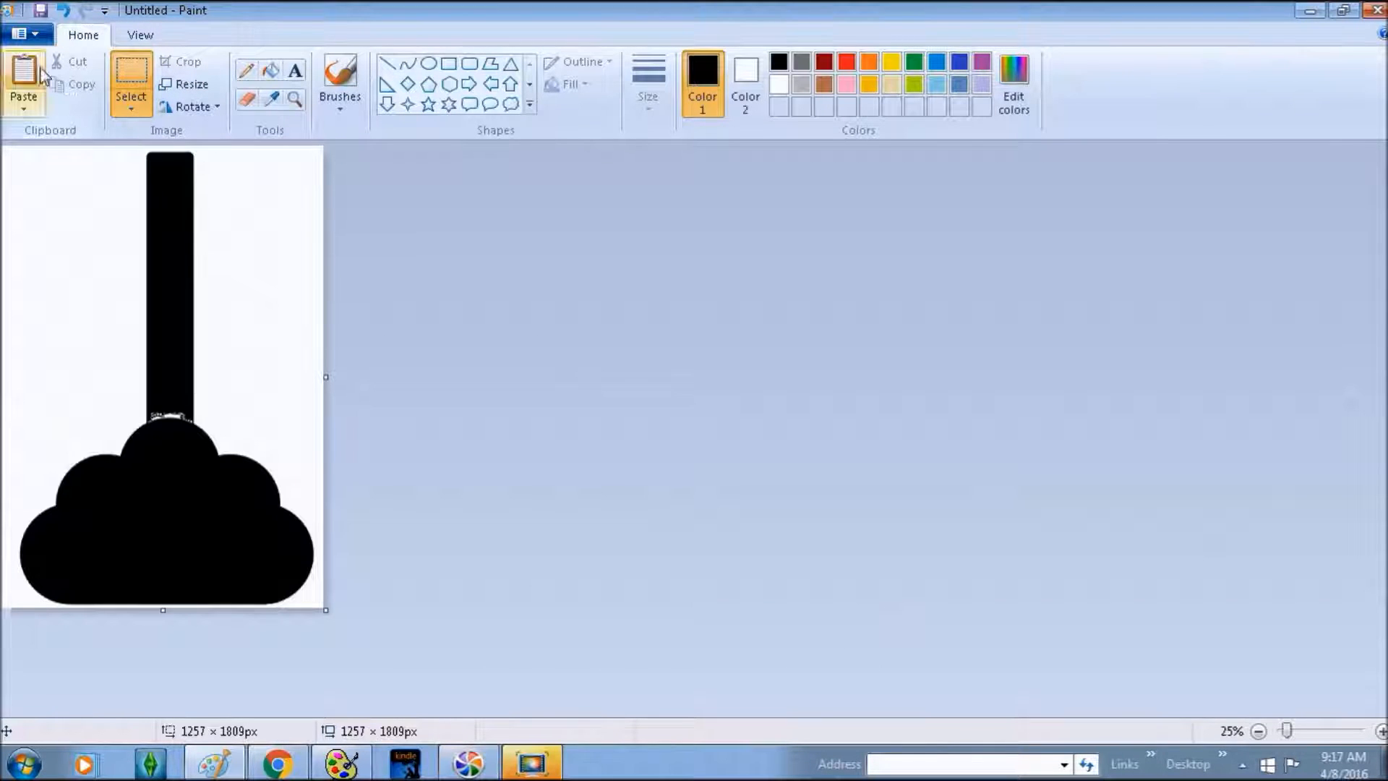
{"action": "left_click", "coordinate": [126, 111]}
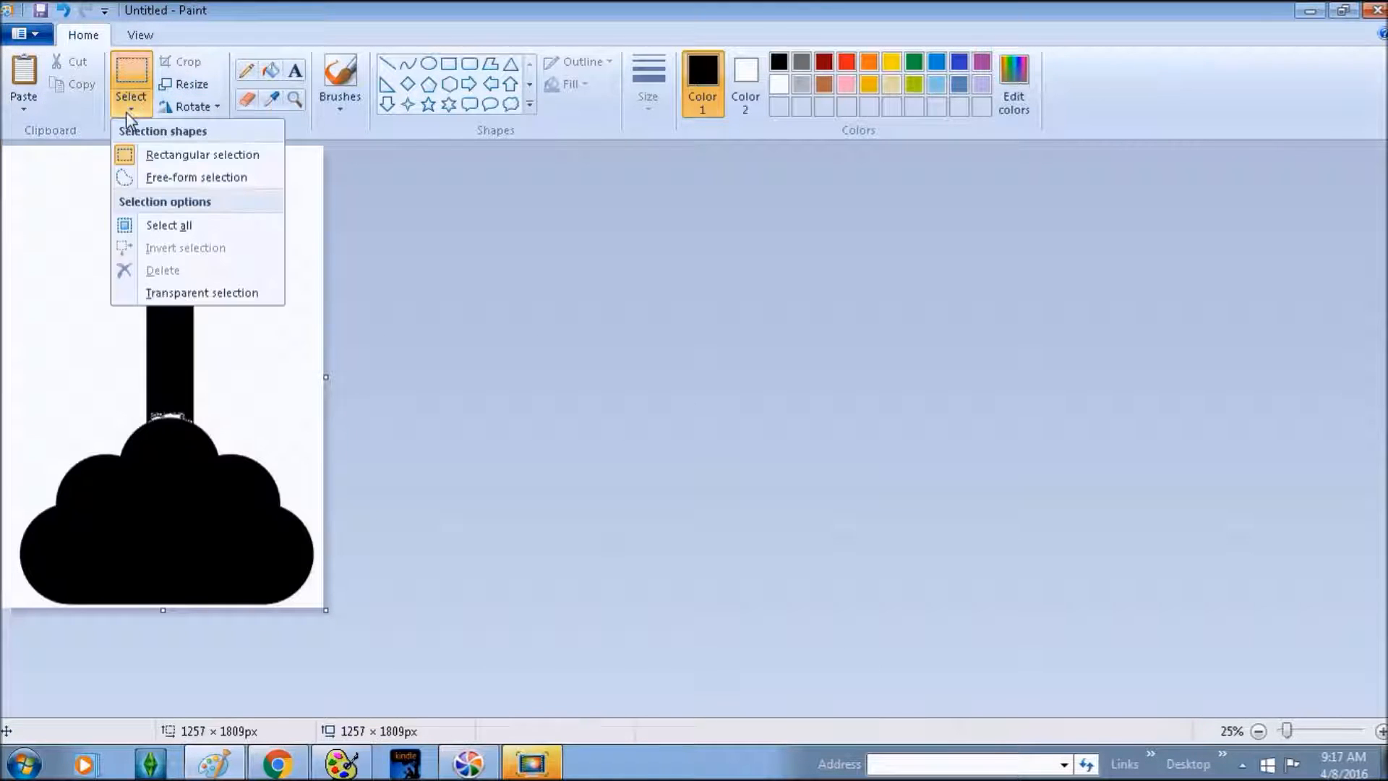
- Select all of the plunger picture, copy it, and bring SewArt to the front
{"action": "left_click", "coordinate": [153, 226]}
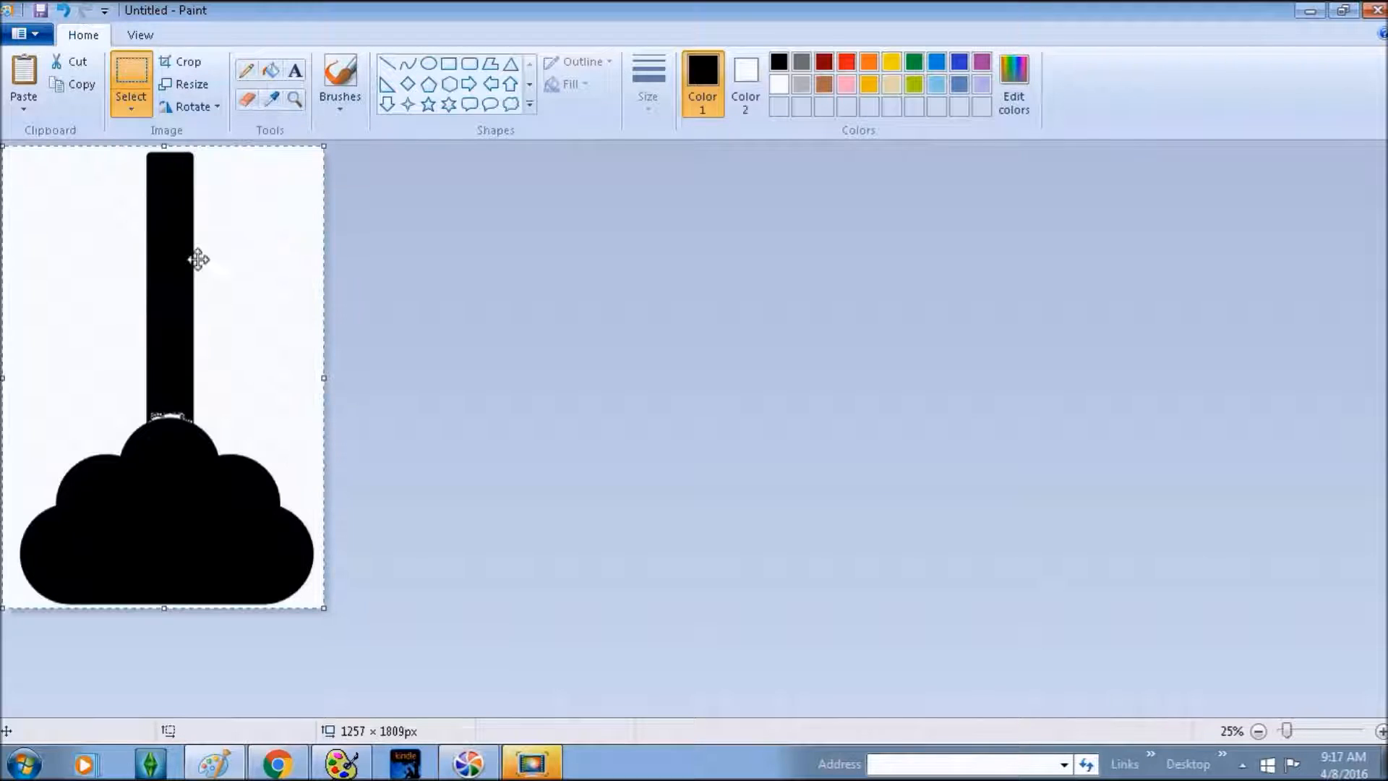
{"action": "right_click", "coordinate": [191, 446]}
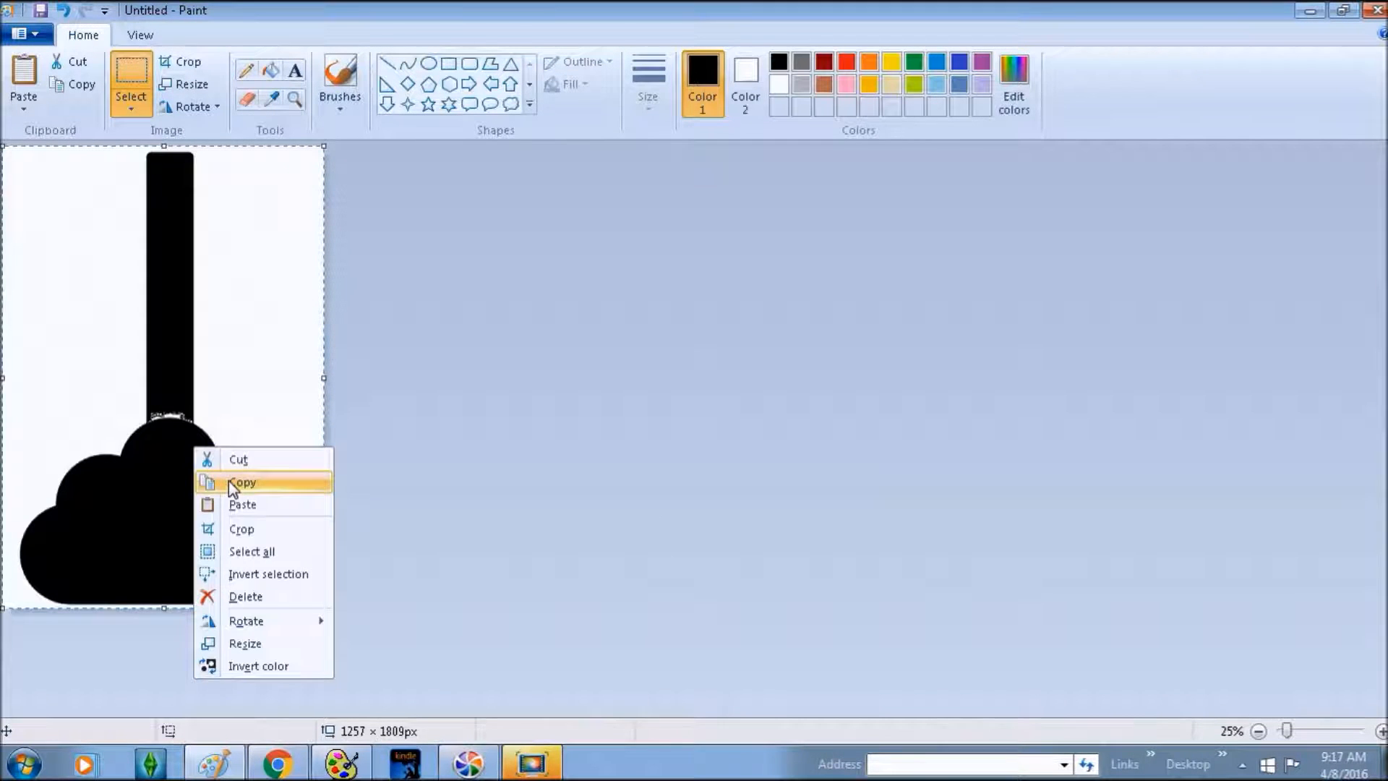
{"action": "left_click", "coordinate": [238, 483]}
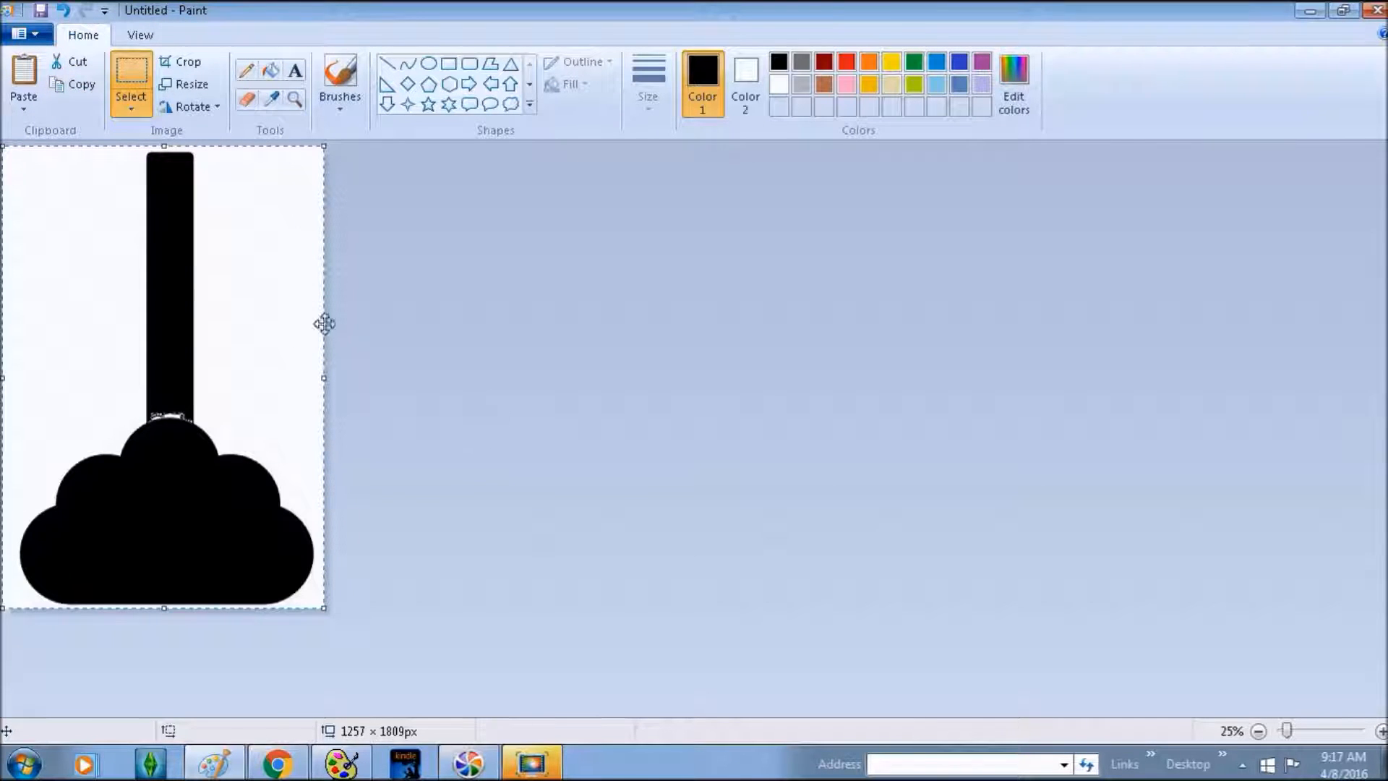
{"action": "left_click", "coordinate": [341, 763]}
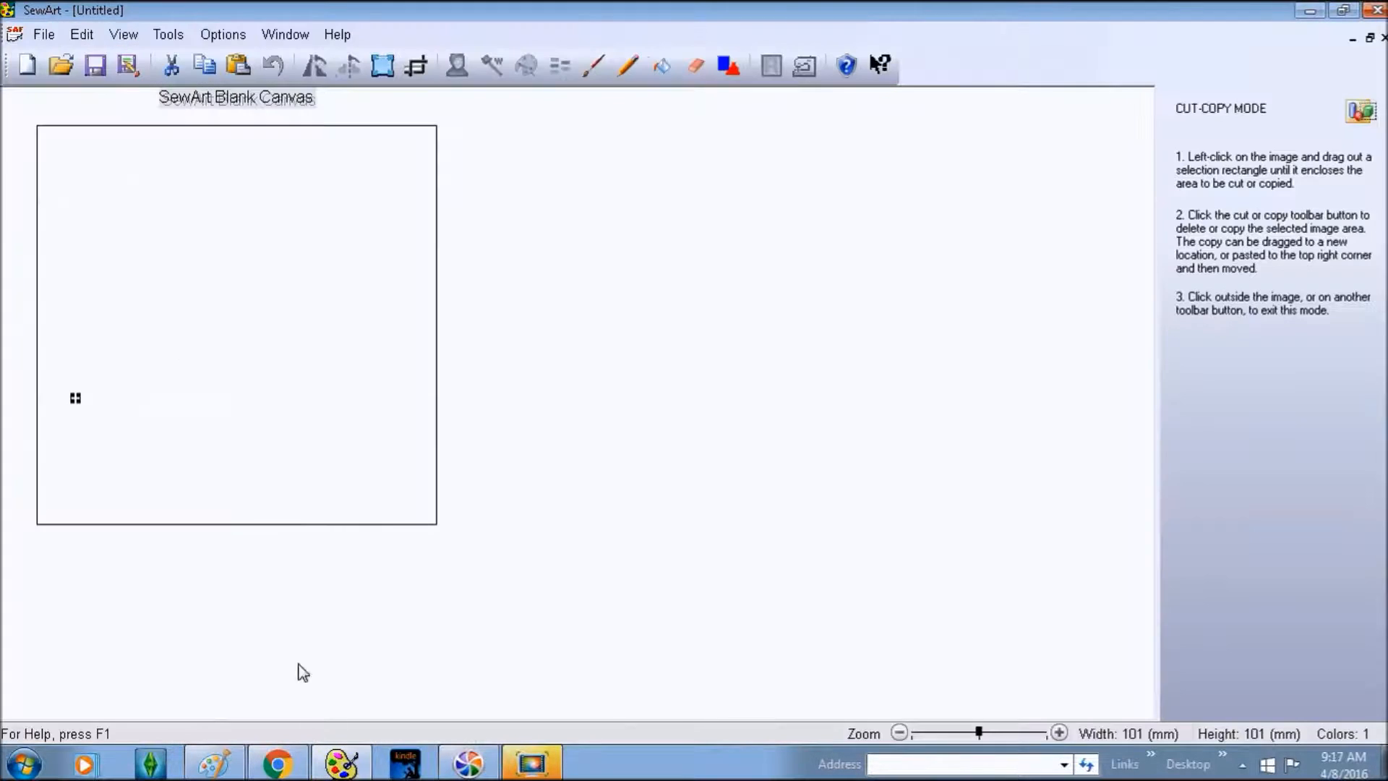
- Paste the plunger into SewArt as a 332 × 478 mm, 64-colour image and scroll through it
{"action": "left_click", "coordinate": [576, 223]}
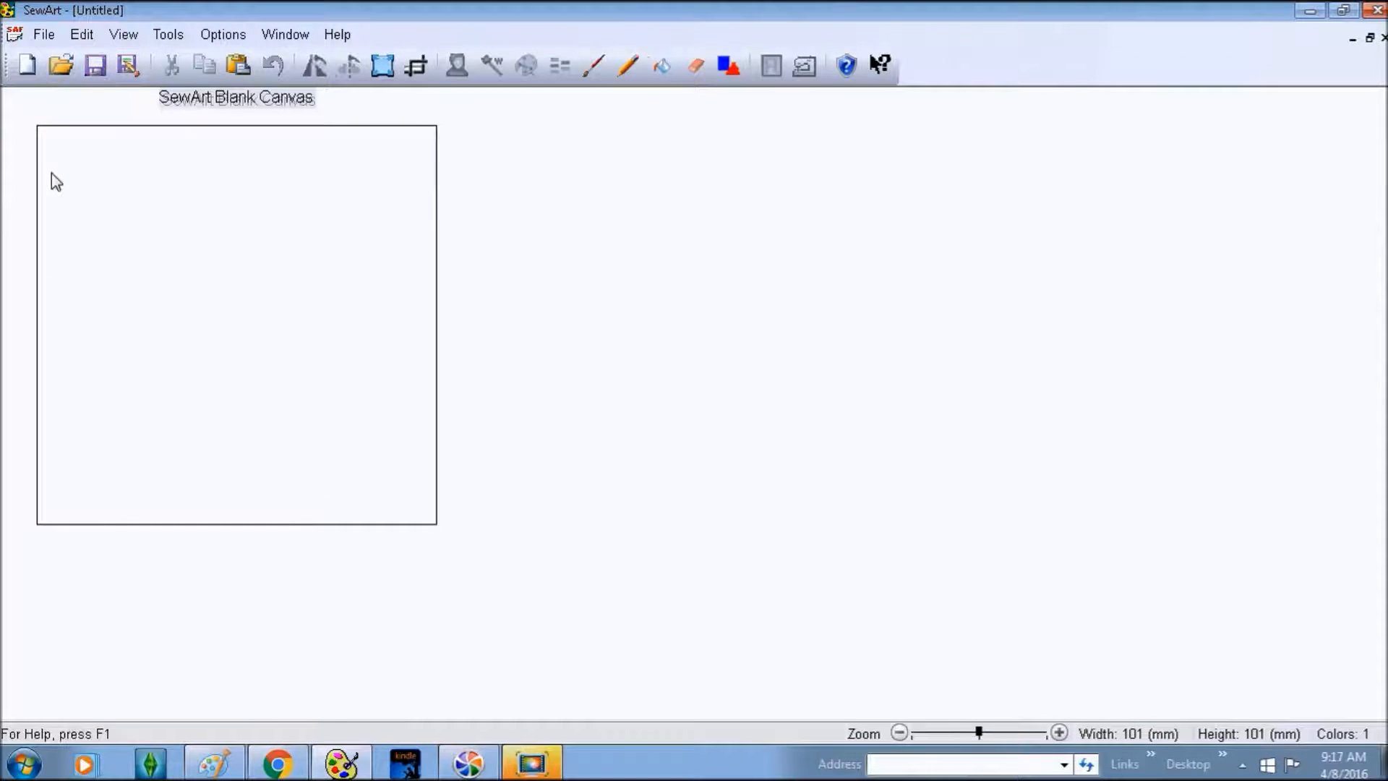
{"action": "left_click", "coordinate": [43, 35]}
{"action": "mouse_move", "coordinate": [80, 35]}
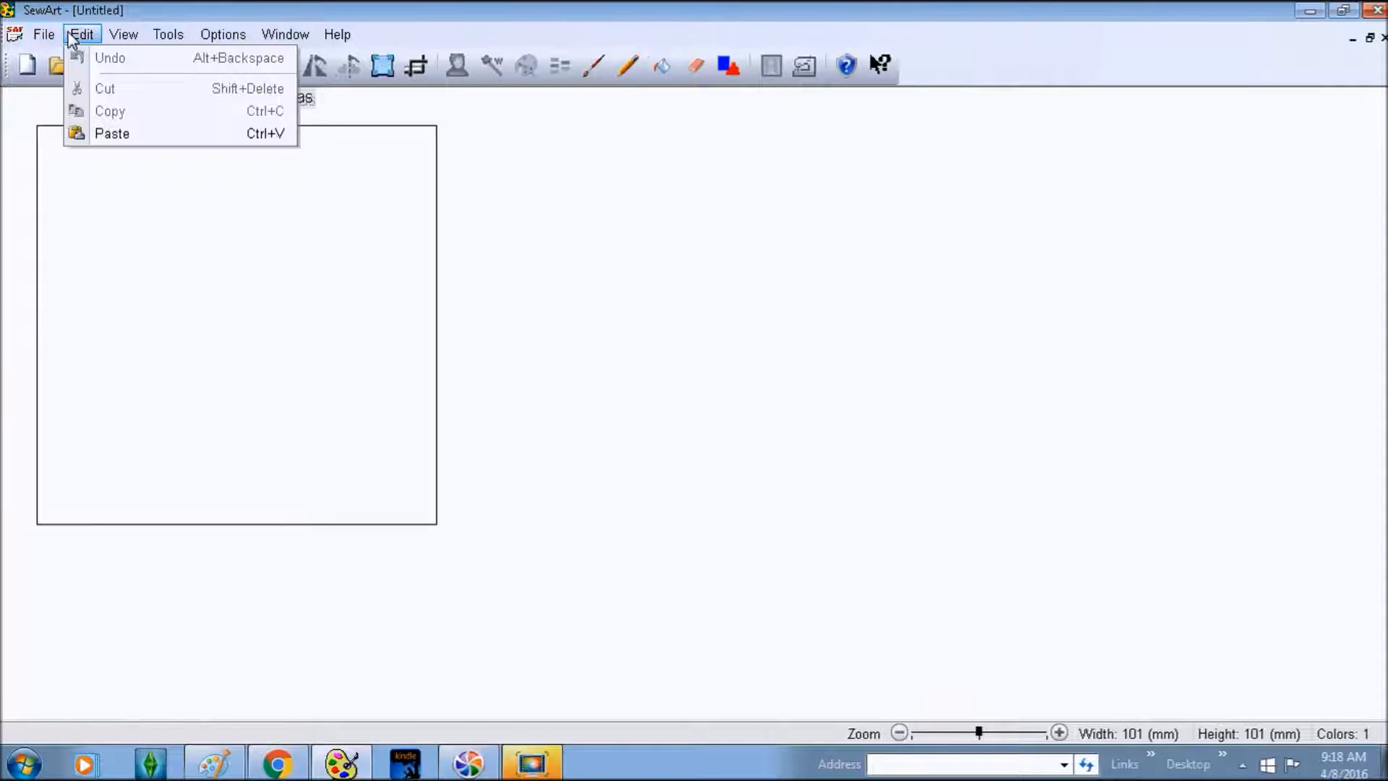
{"action": "left_click", "coordinate": [110, 132]}
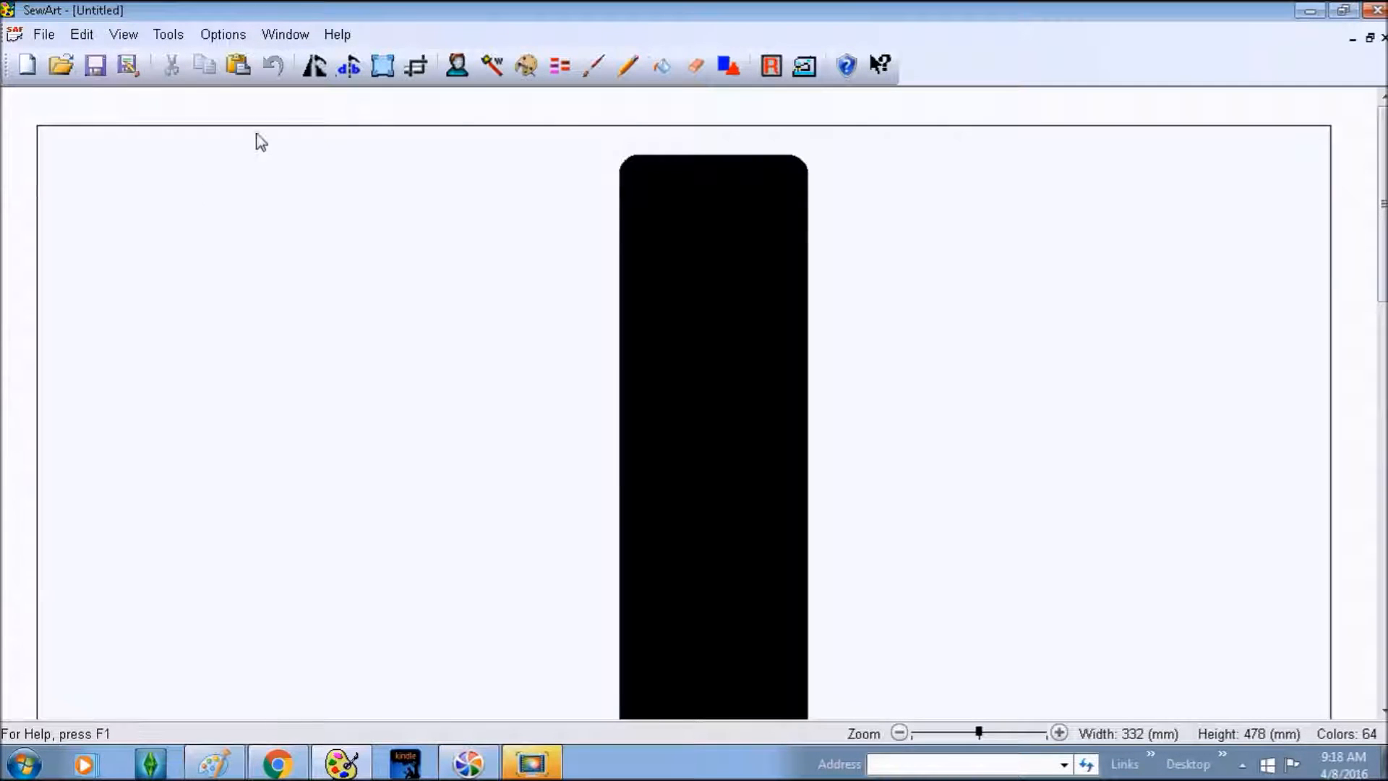
{"action": "left_click", "coordinate": [383, 65]}
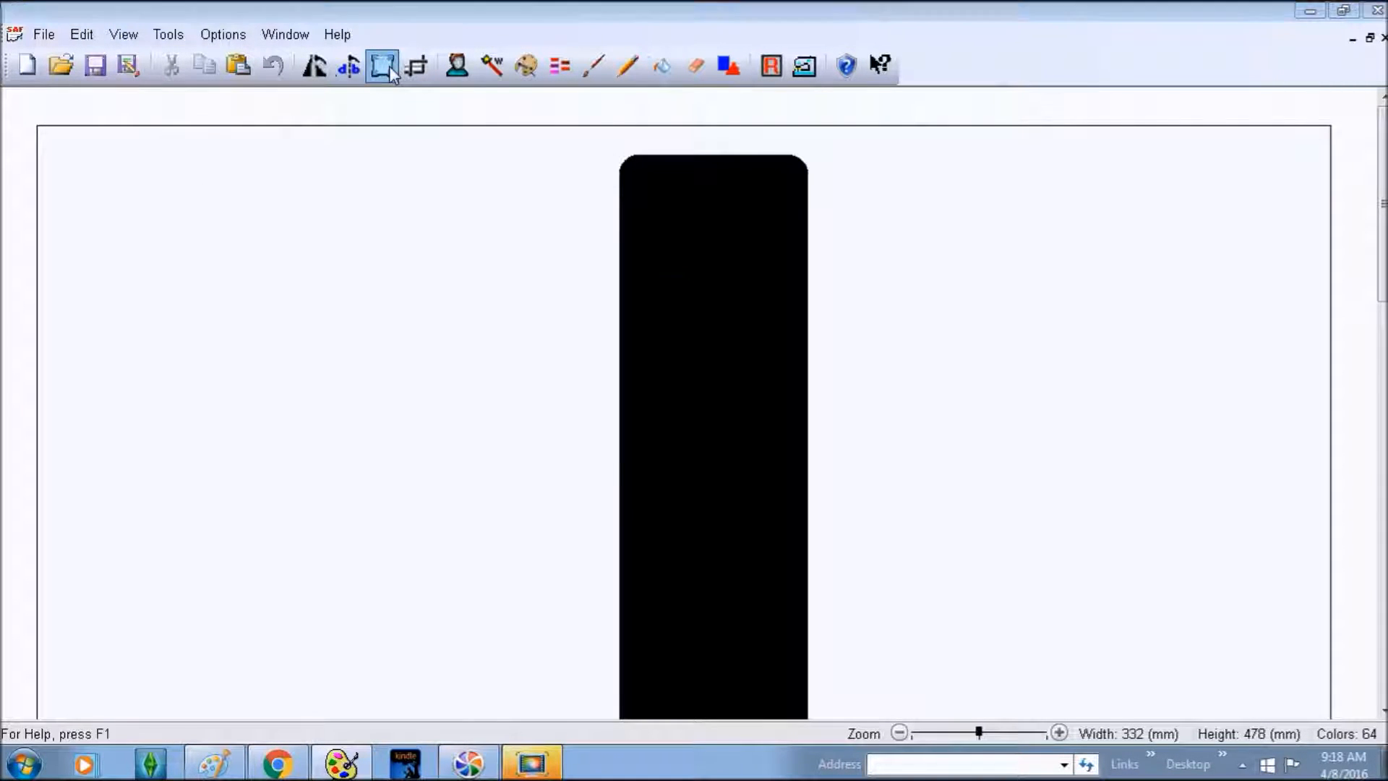
{"action": "left_click", "coordinate": [788, 362]}
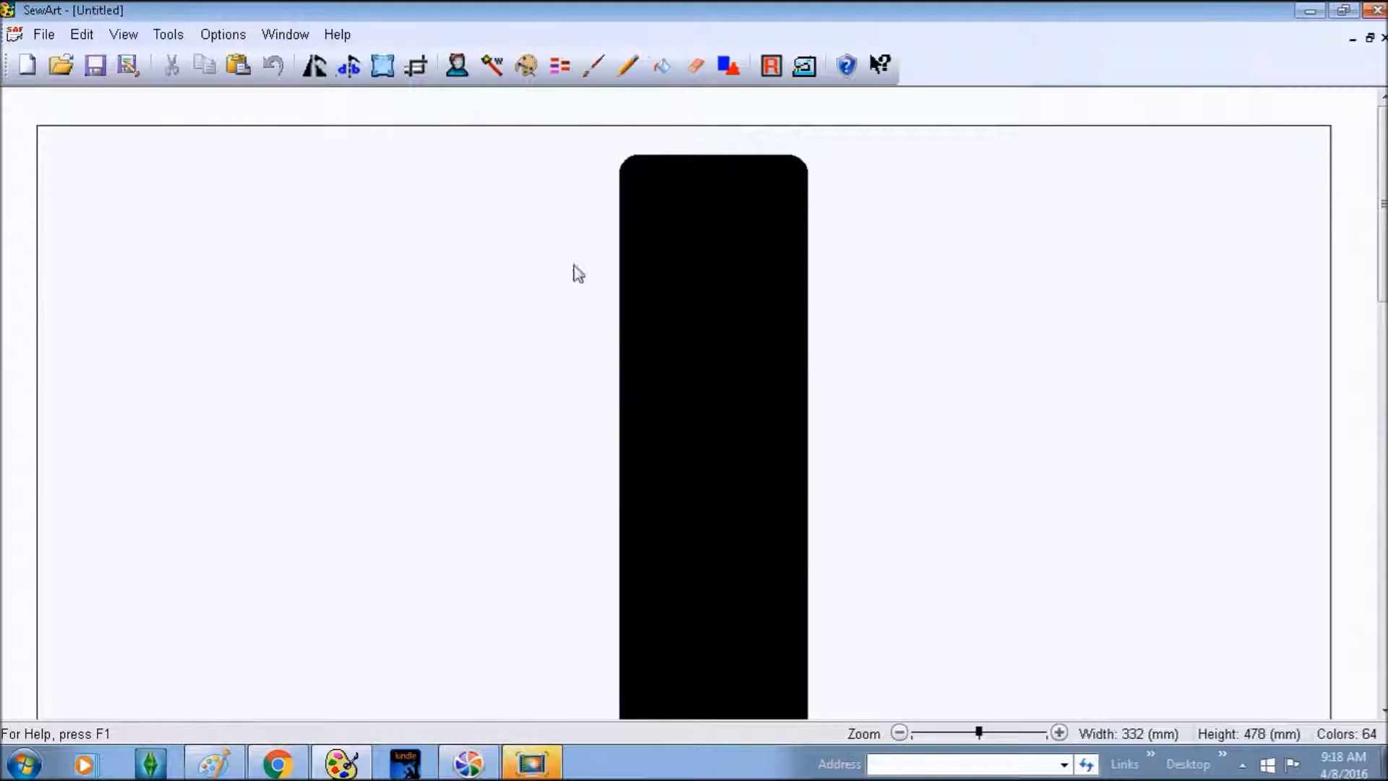
{"action": "scroll", "coordinate": [1075, 200], "scroll_direction": "down", "scroll_amount": 1}
{"action": "scroll", "coordinate": [1075, 200], "scroll_direction": "down", "scroll_amount": 5}
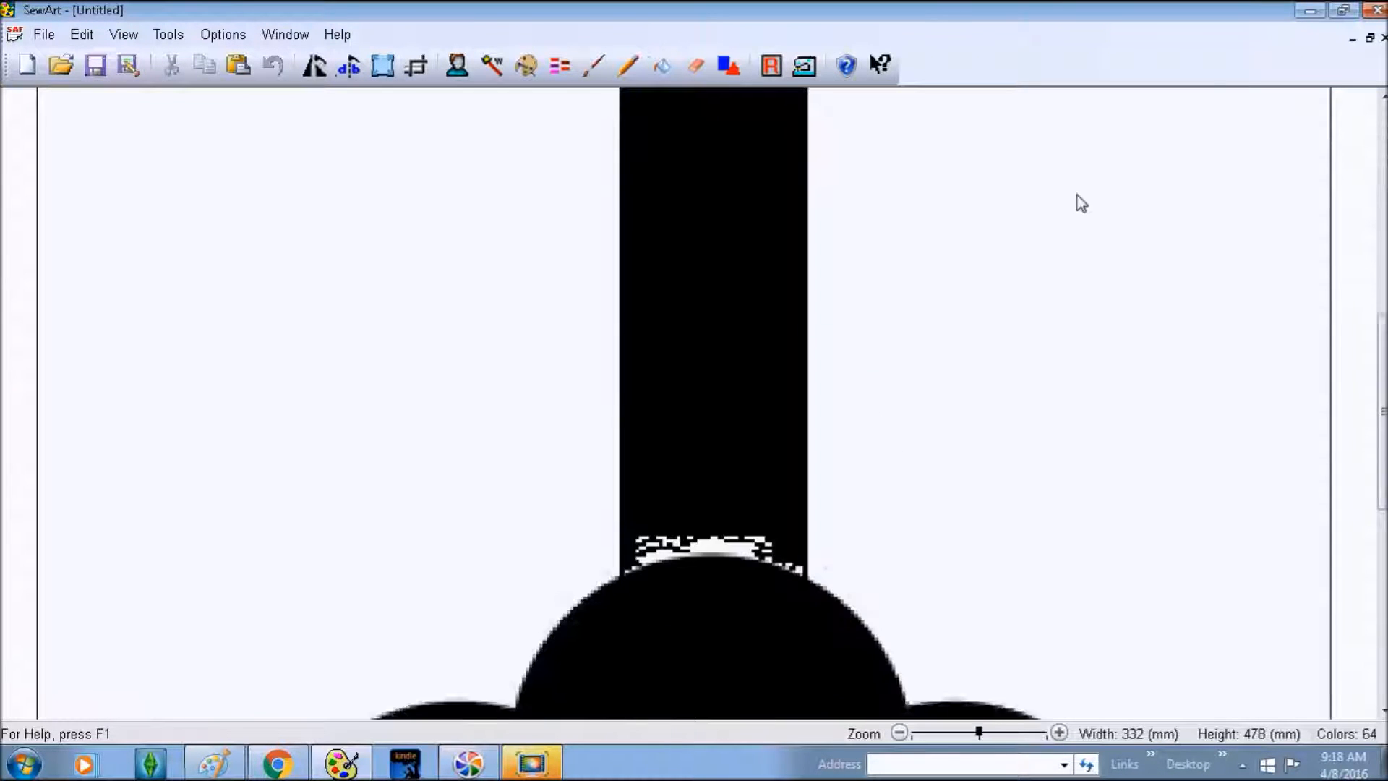
{"action": "scroll", "coordinate": [1079, 203], "scroll_direction": "up", "scroll_amount": 6}
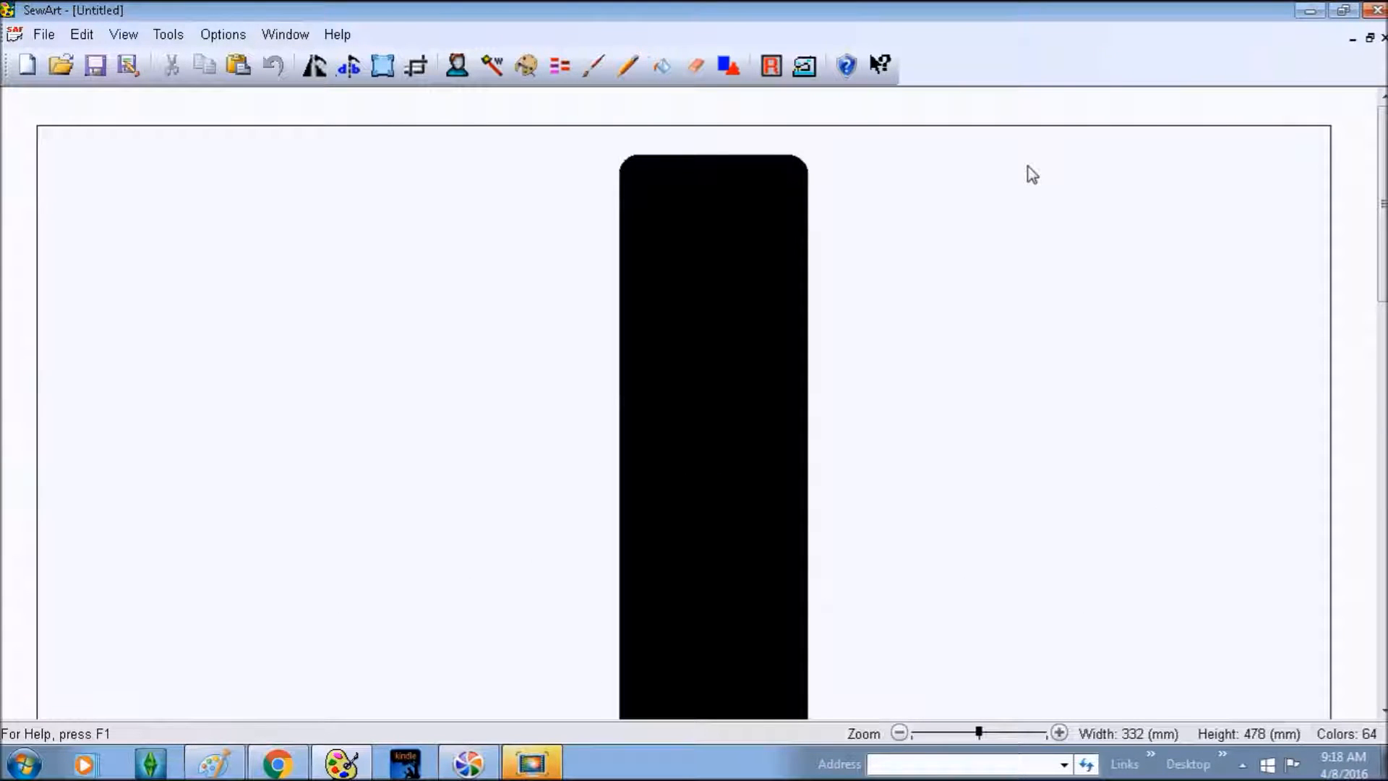
- Reduce the plunger image from 64 to 2 colours, leaving a black-and-white silhouette
{"action": "left_click", "coordinate": [532, 67]}
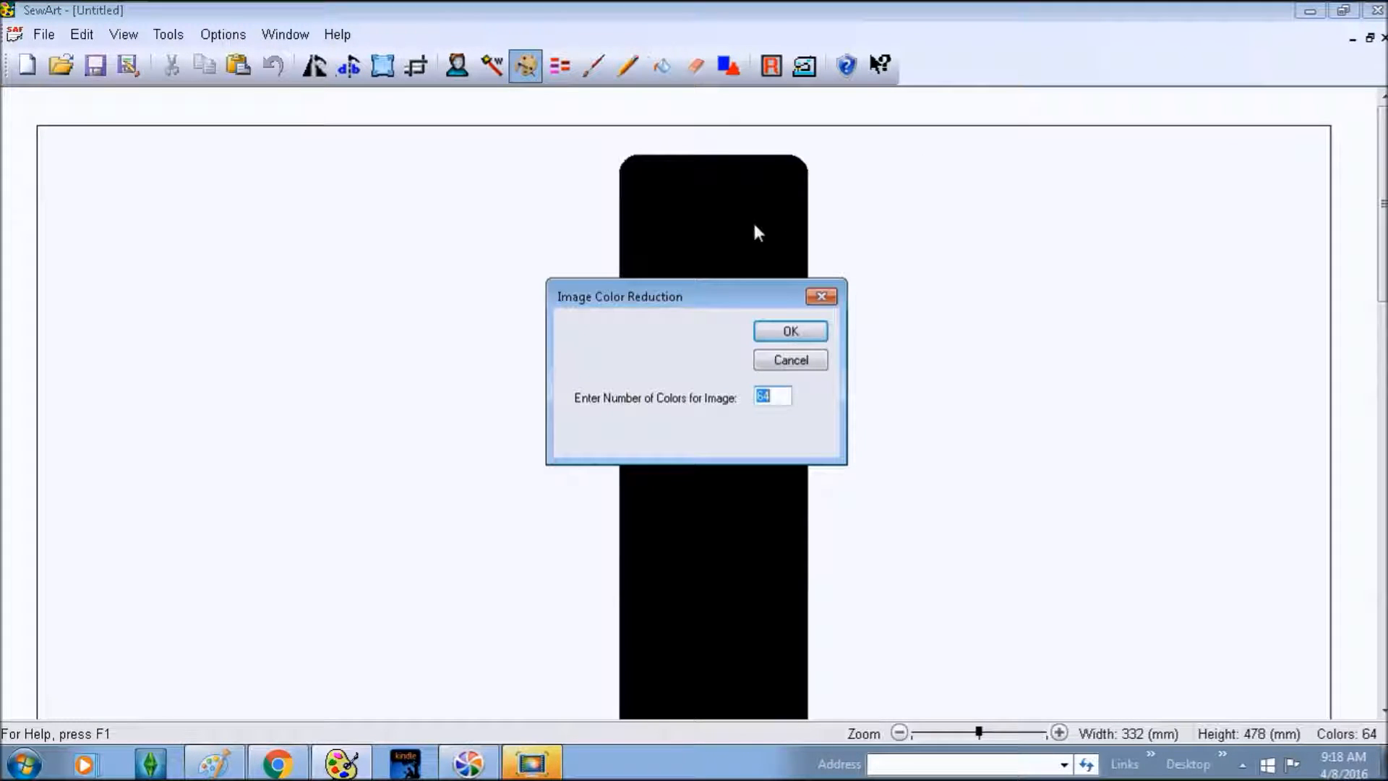
{"action": "type", "text": "2"}
{"action": "key", "text": "Return"}
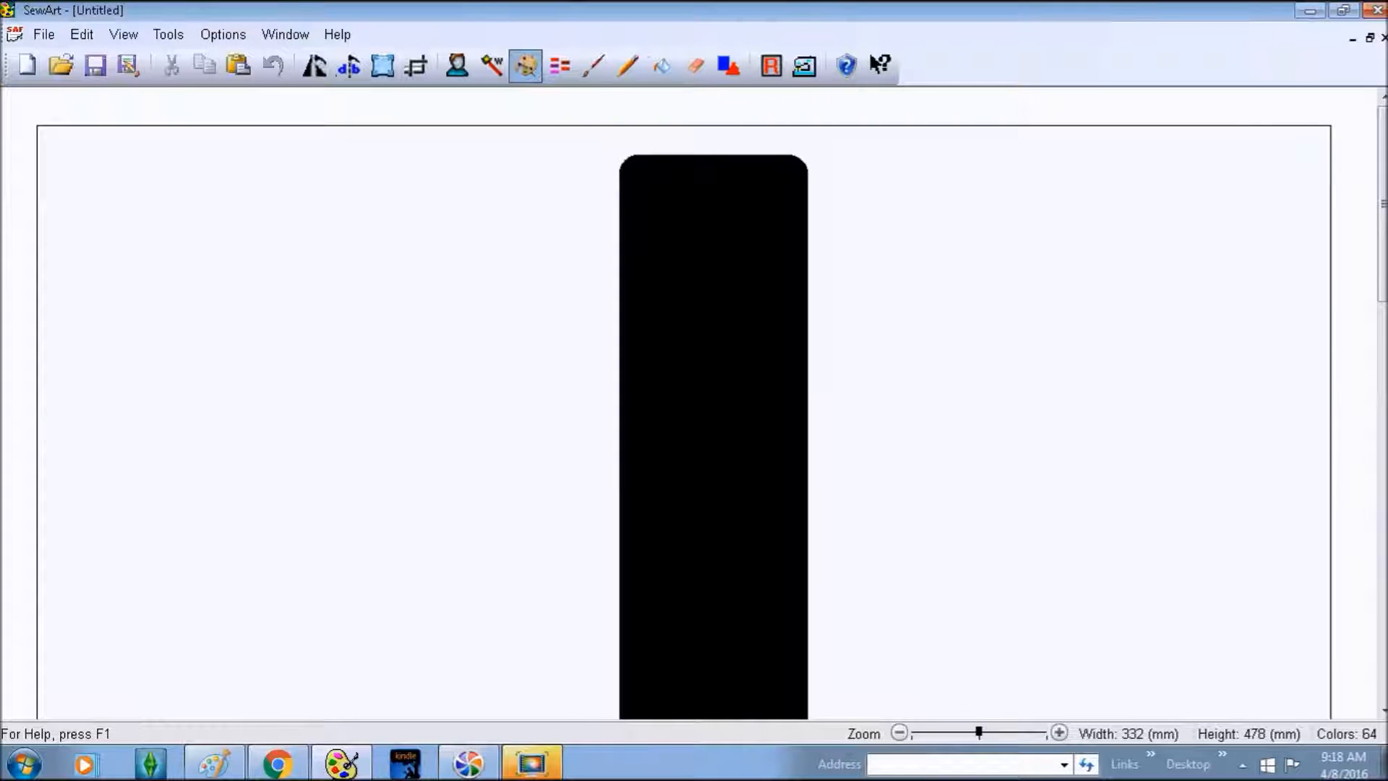
{"action": "scroll", "coordinate": [907, 254], "scroll_direction": "down", "scroll_amount": 5}
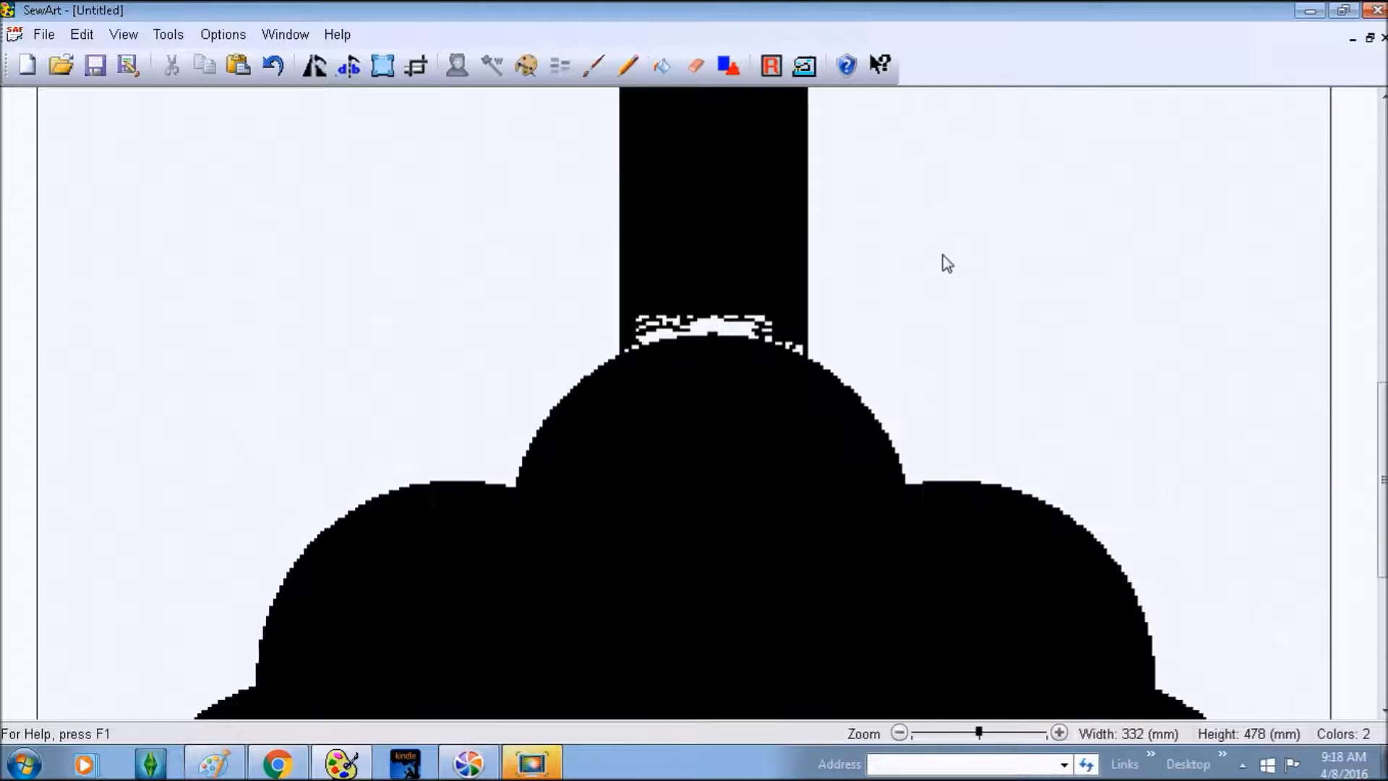
{"action": "scroll", "coordinate": [944, 263], "scroll_direction": "down", "scroll_amount": 3}
{"action": "scroll", "coordinate": [945, 263], "scroll_direction": "up", "scroll_amount": 5}
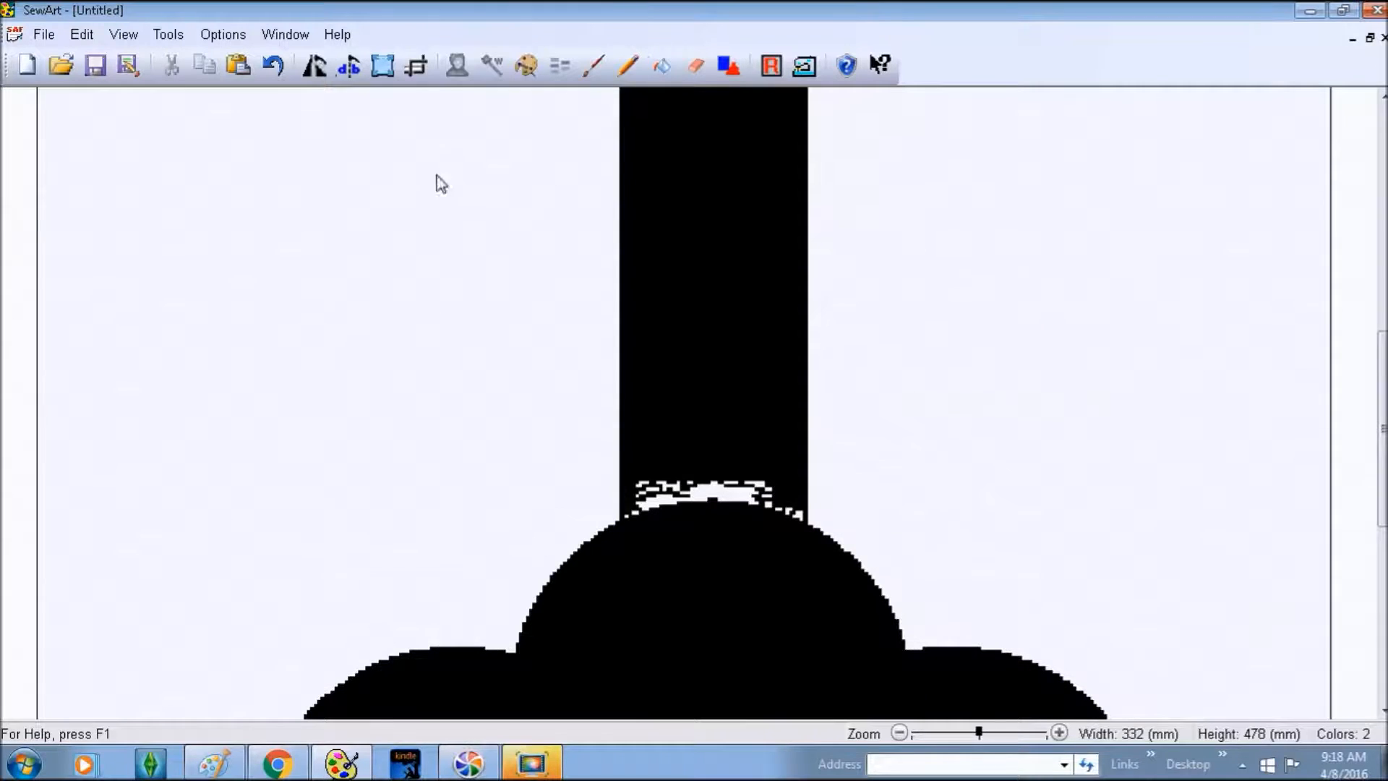
- Resize the plunger to 94 mm high (65 × 94 mm) with the aspect ratio locked
{"action": "left_click", "coordinate": [382, 68]}
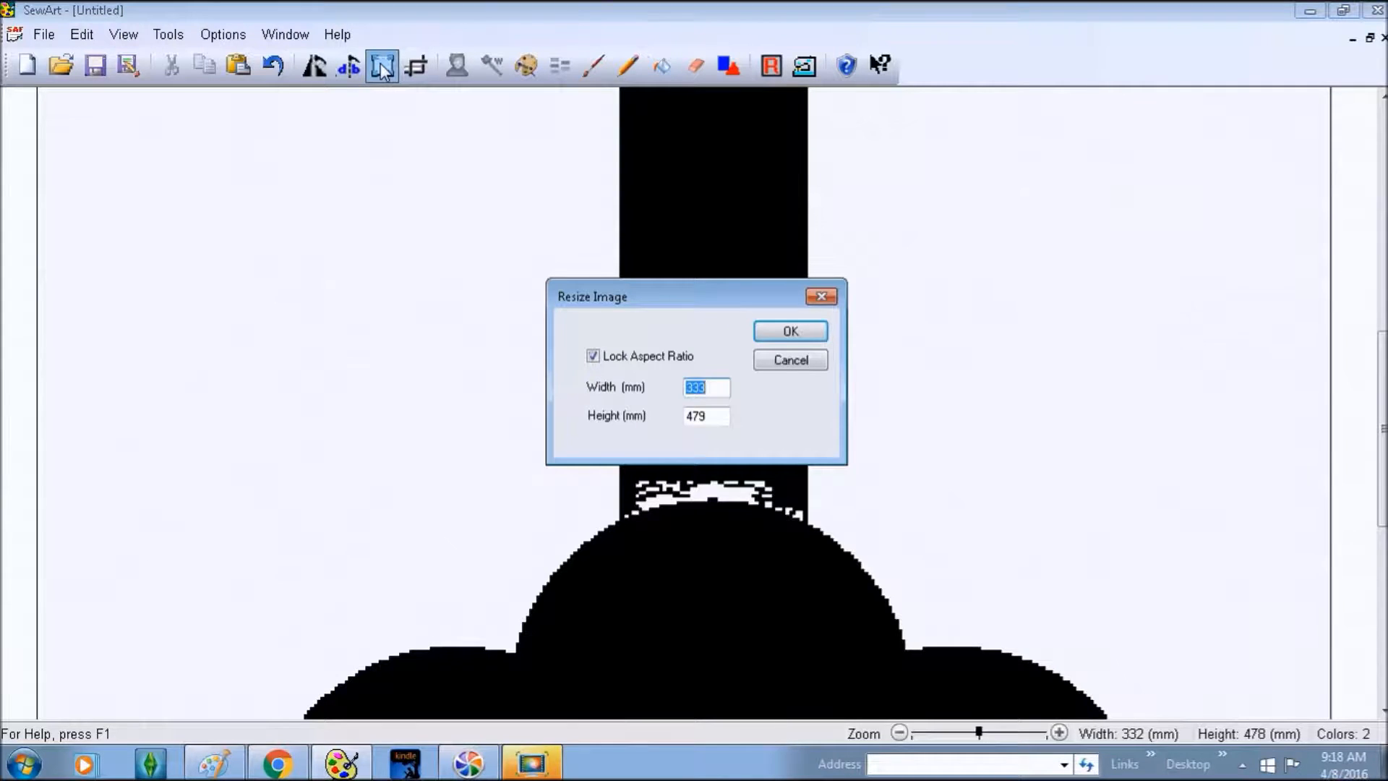
{"action": "left_click_drag", "start_coordinate": [720, 423], "coordinate": [657, 419]}
{"action": "type", "text": "9"}
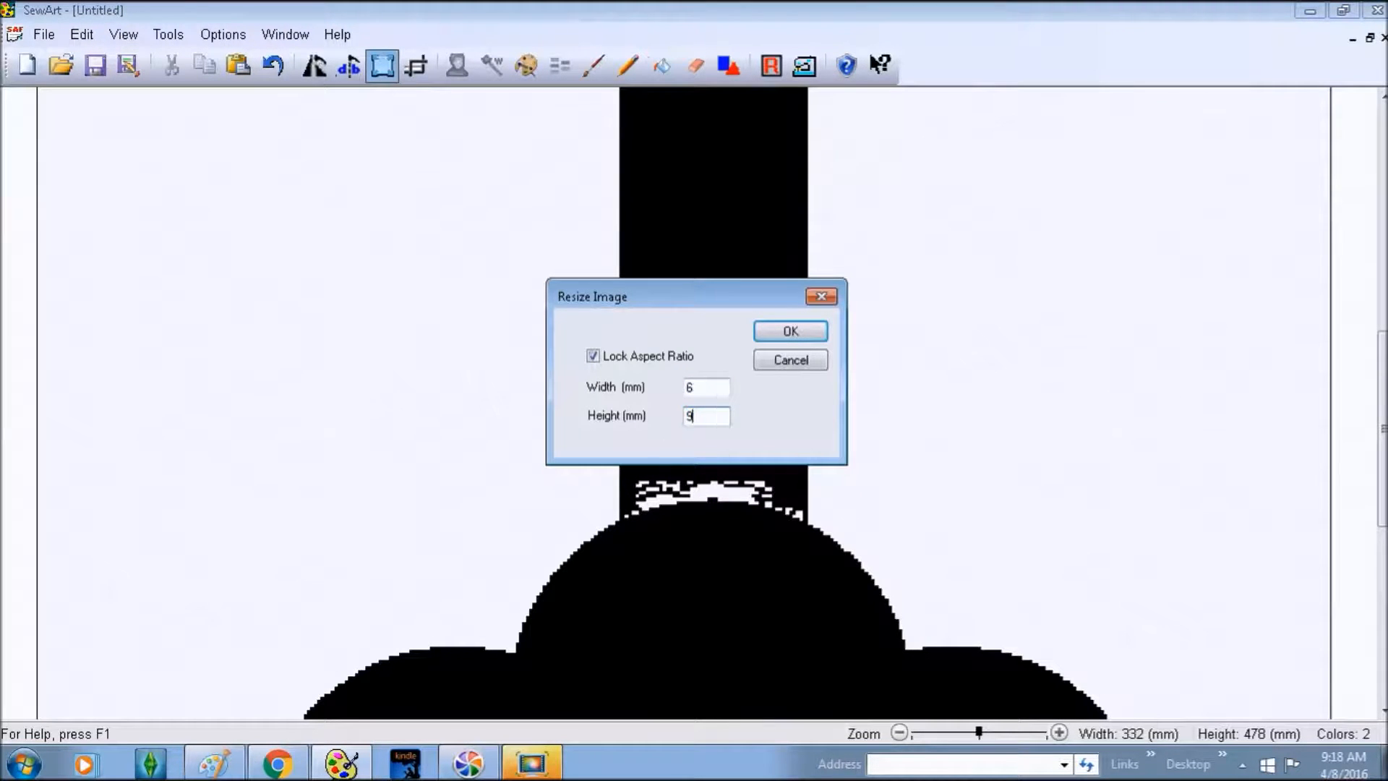
{"action": "type", "text": "5"}
{"action": "key", "text": "BackSpace"}
{"action": "type", "text": "4"}
{"action": "key", "text": "Return"}
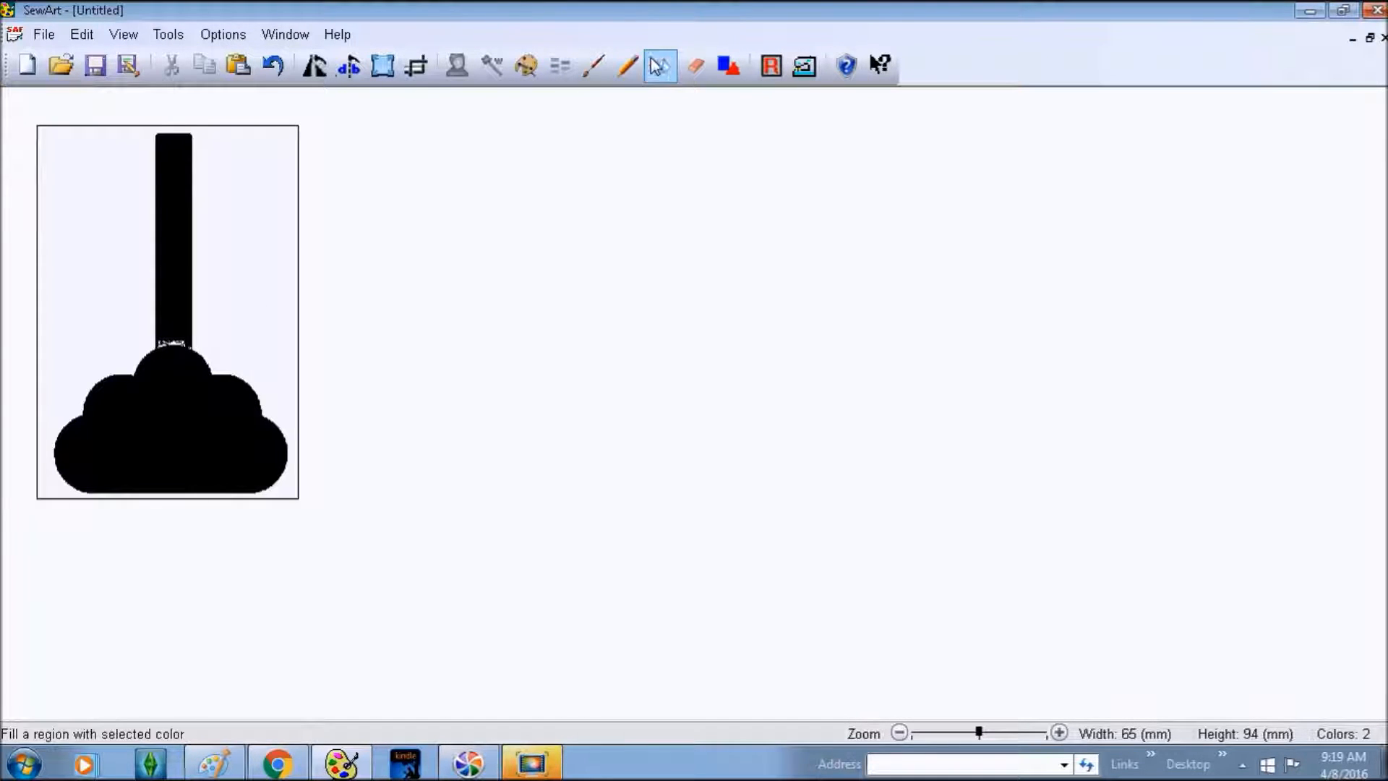
- Choose the Paint Brush and zoom in closely on where the stem meets the cloud
{"action": "left_click", "coordinate": [594, 67]}
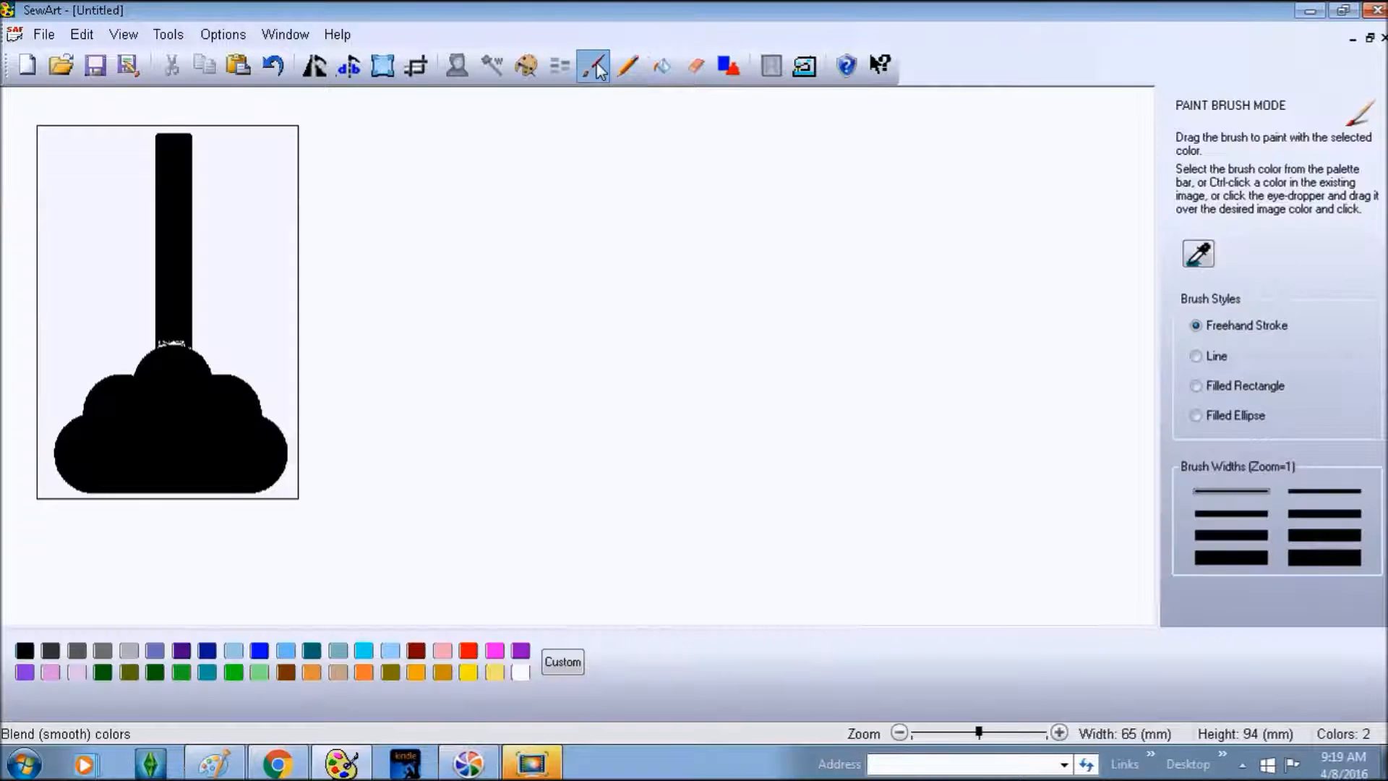
{"action": "left_click", "coordinate": [1313, 564]}
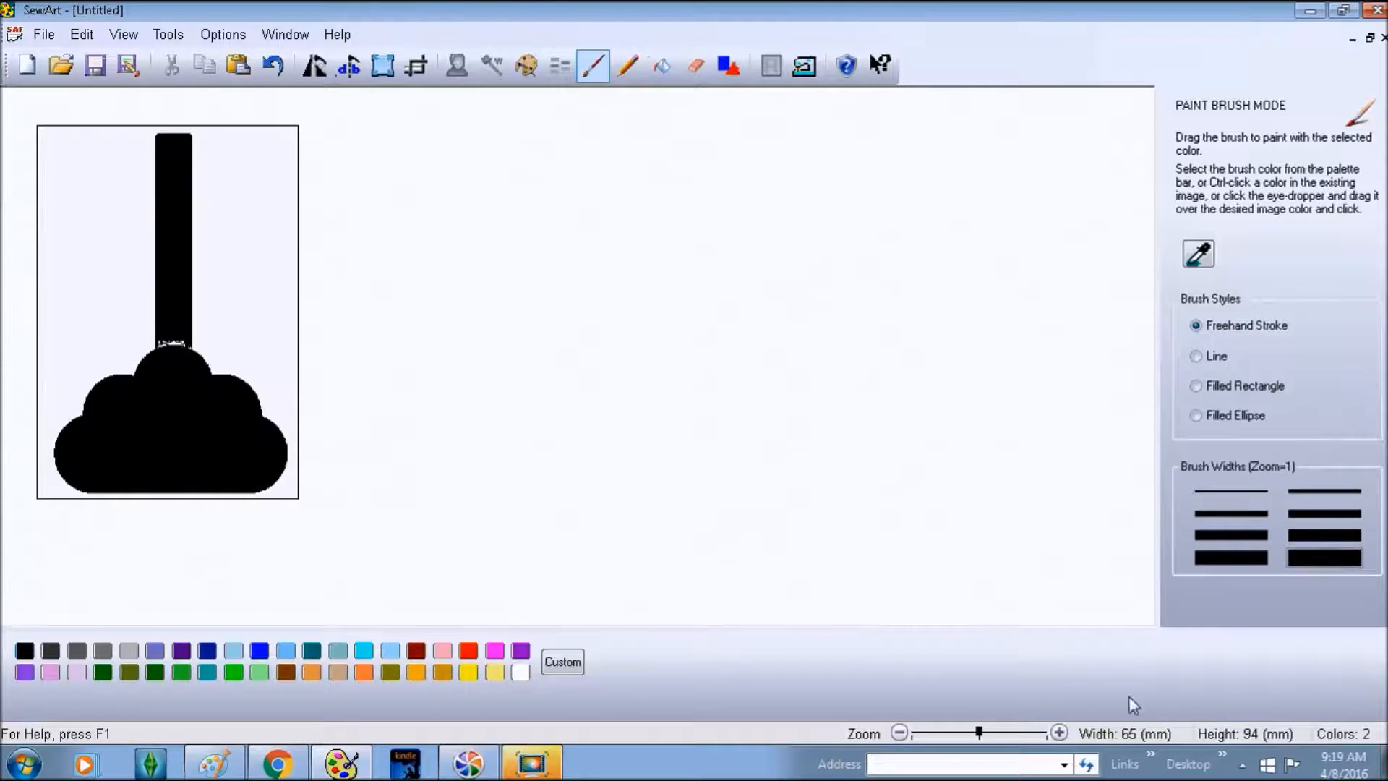
{"action": "left_click", "coordinate": [1059, 732]}
{"action": "left_click", "coordinate": [1060, 733]}
{"action": "left_click", "coordinate": [1059, 733]}
{"action": "left_click", "coordinate": [1059, 733]}
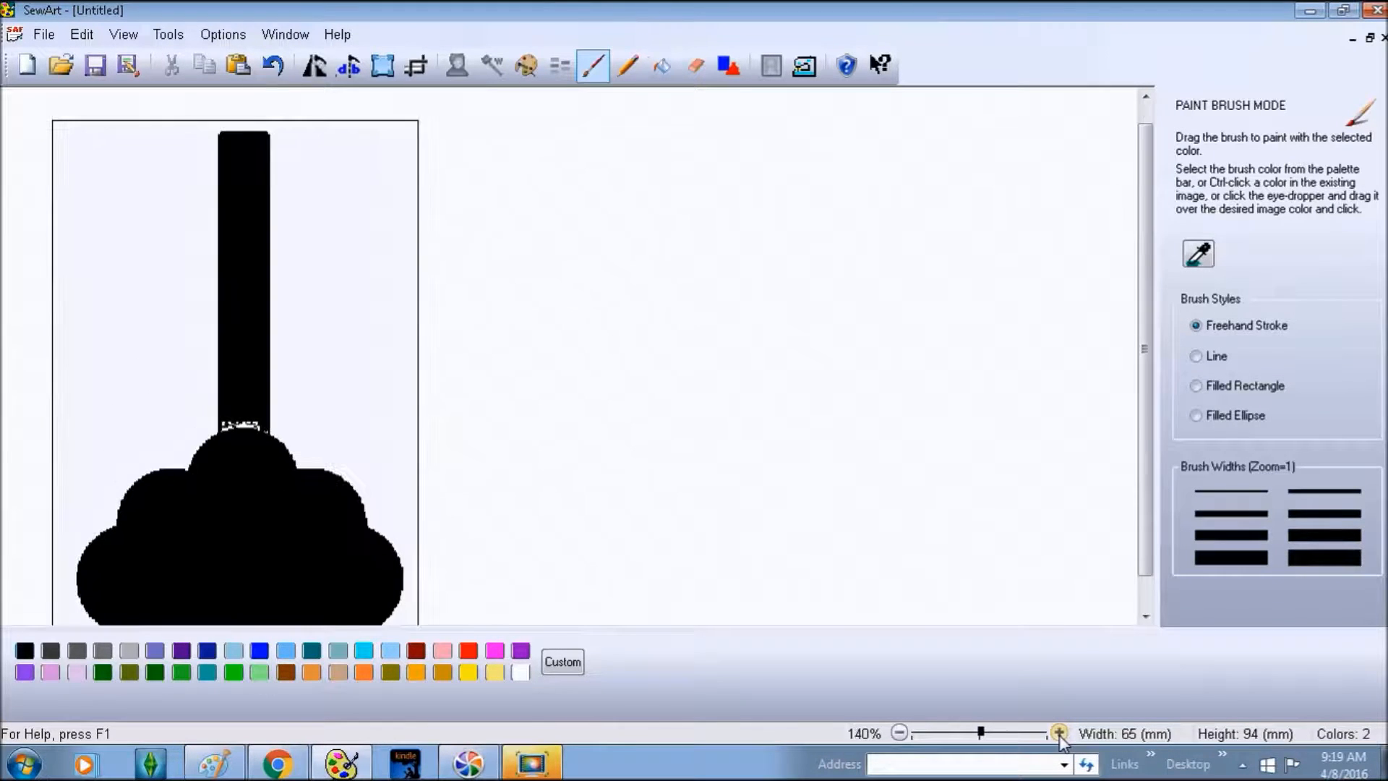
{"action": "left_click", "coordinate": [1060, 733]}
{"action": "left_click", "coordinate": [1059, 733]}
{"action": "left_click", "coordinate": [1060, 733]}
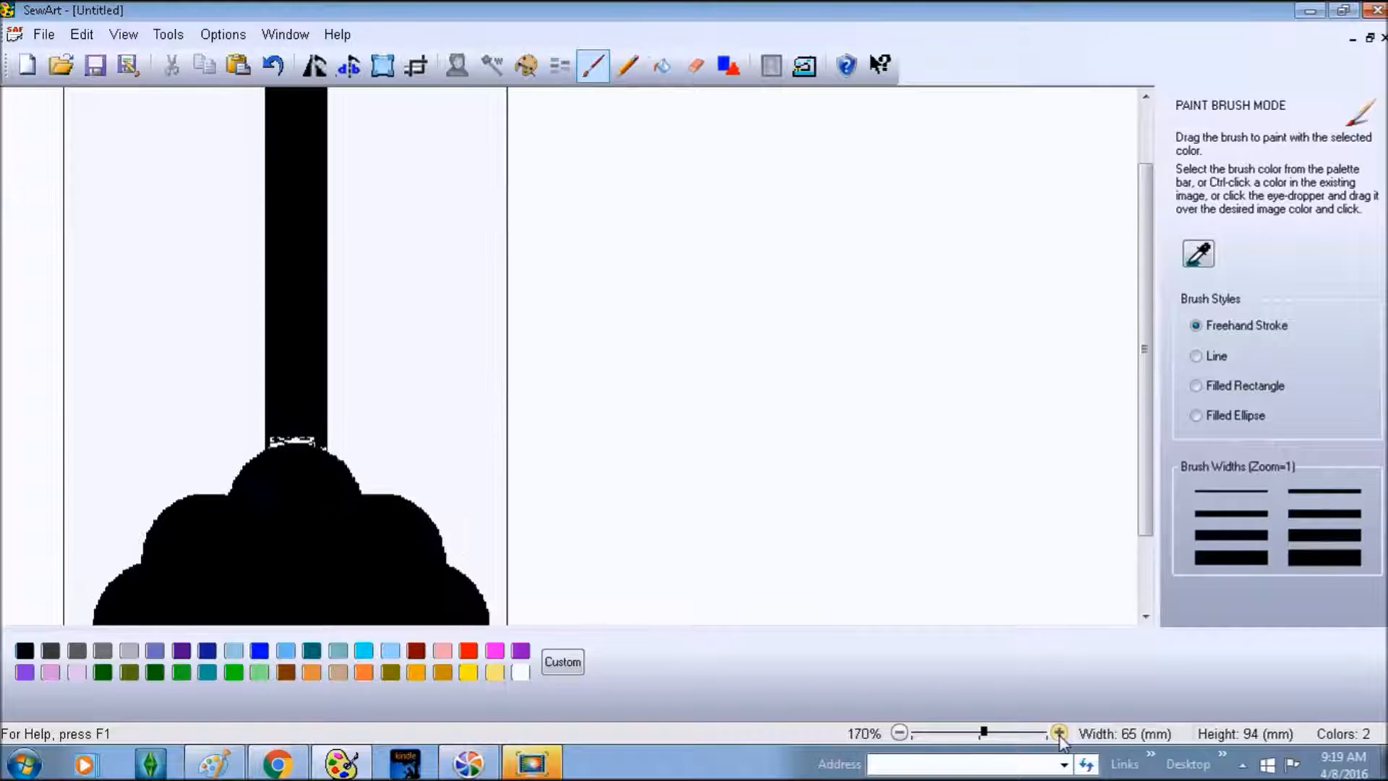
{"action": "left_click", "coordinate": [1060, 733]}
{"action": "left_click", "coordinate": [1059, 733]}
- Brush black over the white specks along the top of the cloud dome
{"action": "left_click", "coordinate": [337, 456]}
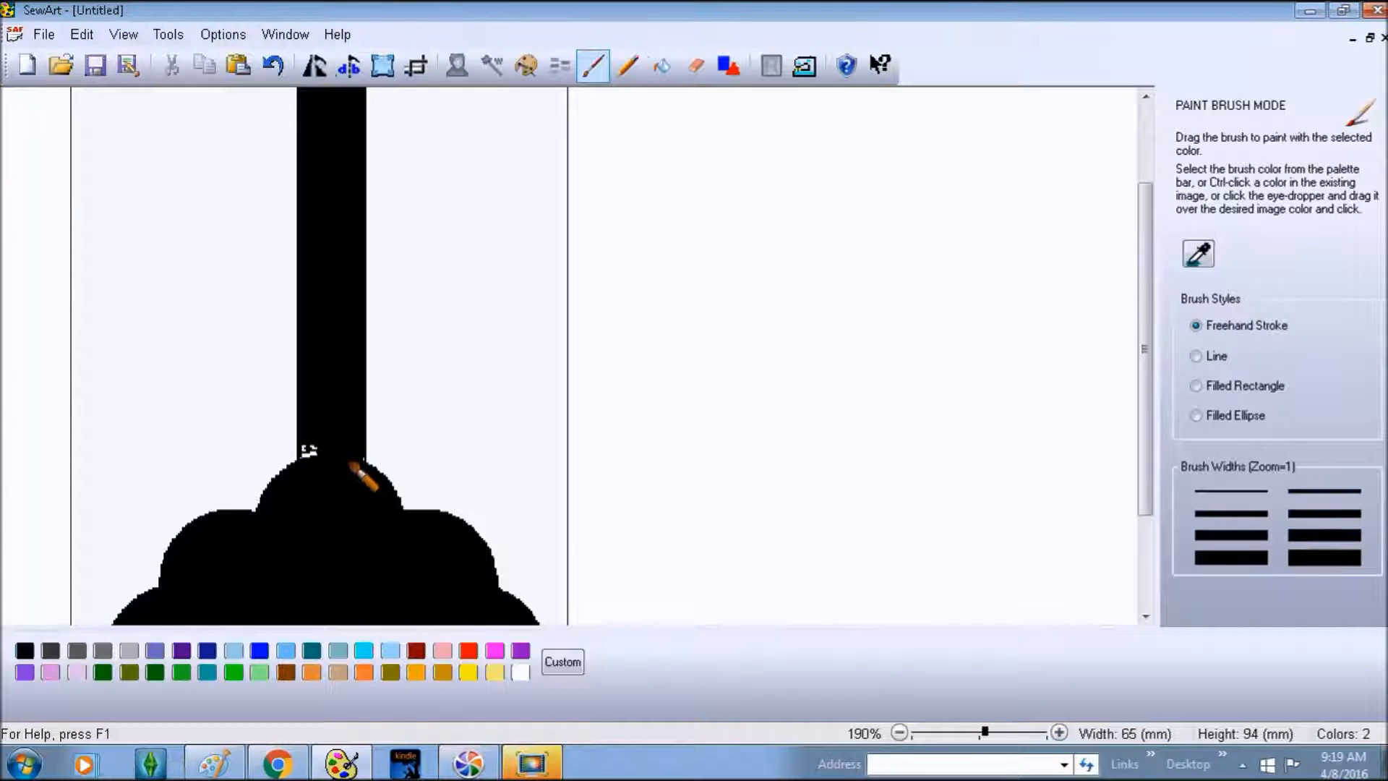
{"action": "left_click_drag", "start_coordinate": [350, 463], "coordinate": [322, 459]}
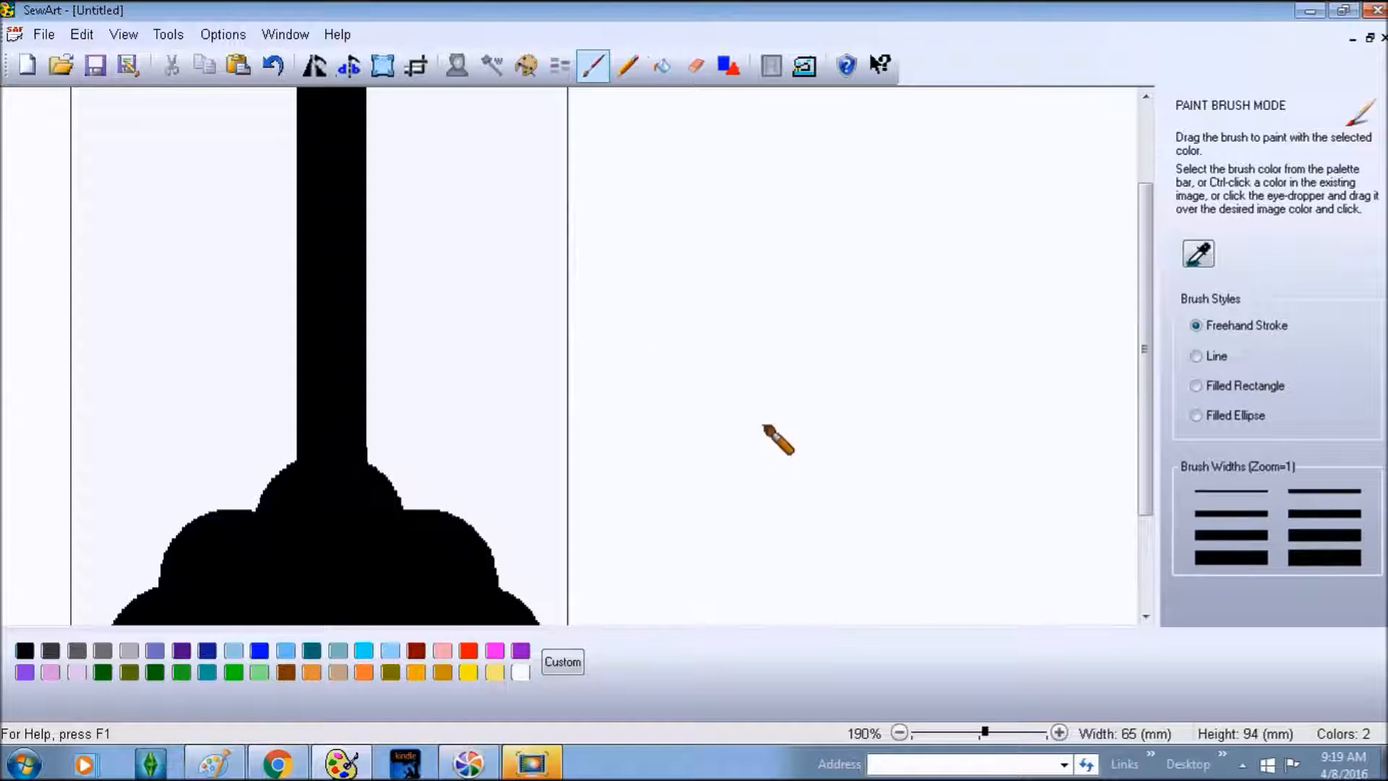
{"action": "scroll", "coordinate": [730, 442], "scroll_direction": "up", "scroll_amount": 2}
- Leave brush mode, re-confirm the 2-colour reduction, and re-confirm the image size in Resize Image
{"action": "scroll", "coordinate": [730, 442], "scroll_direction": "down", "scroll_amount": 7}
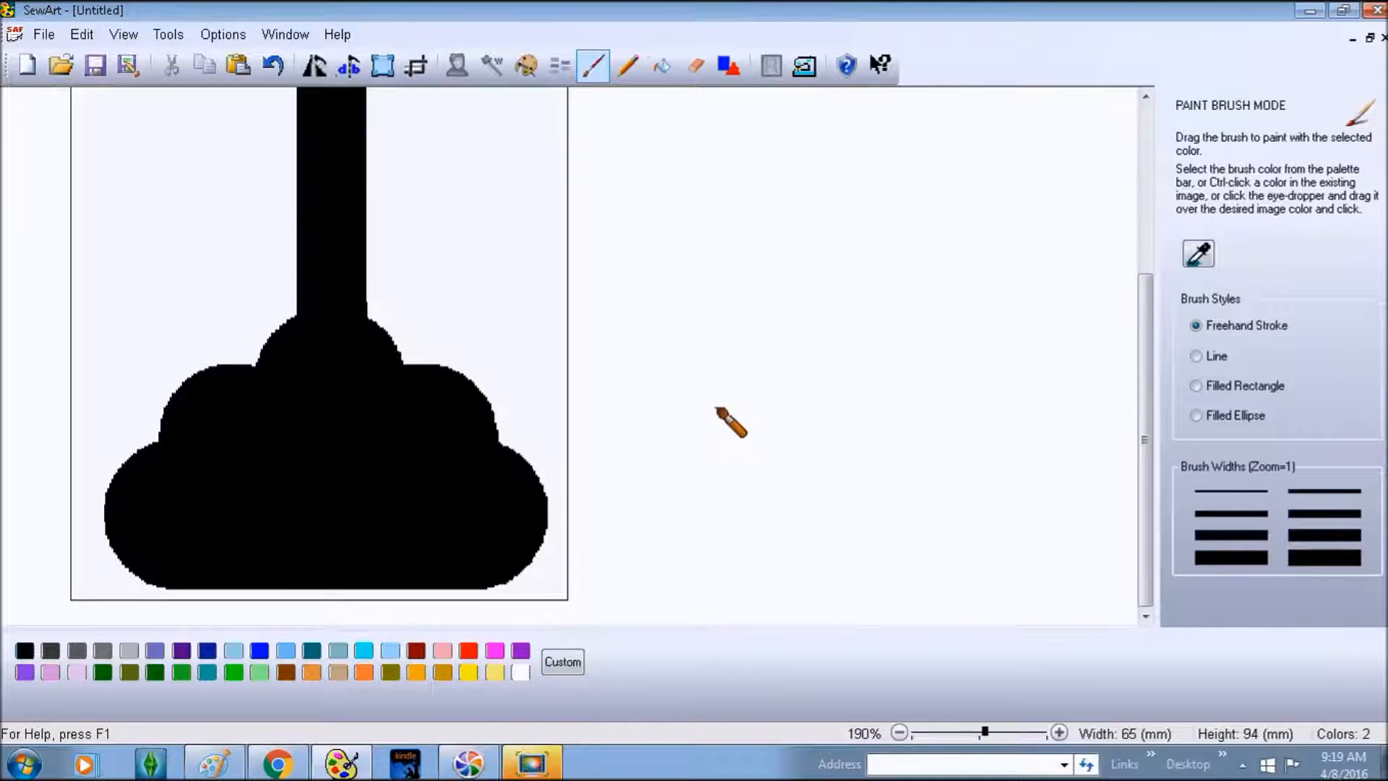
{"action": "left_click", "coordinate": [592, 66]}
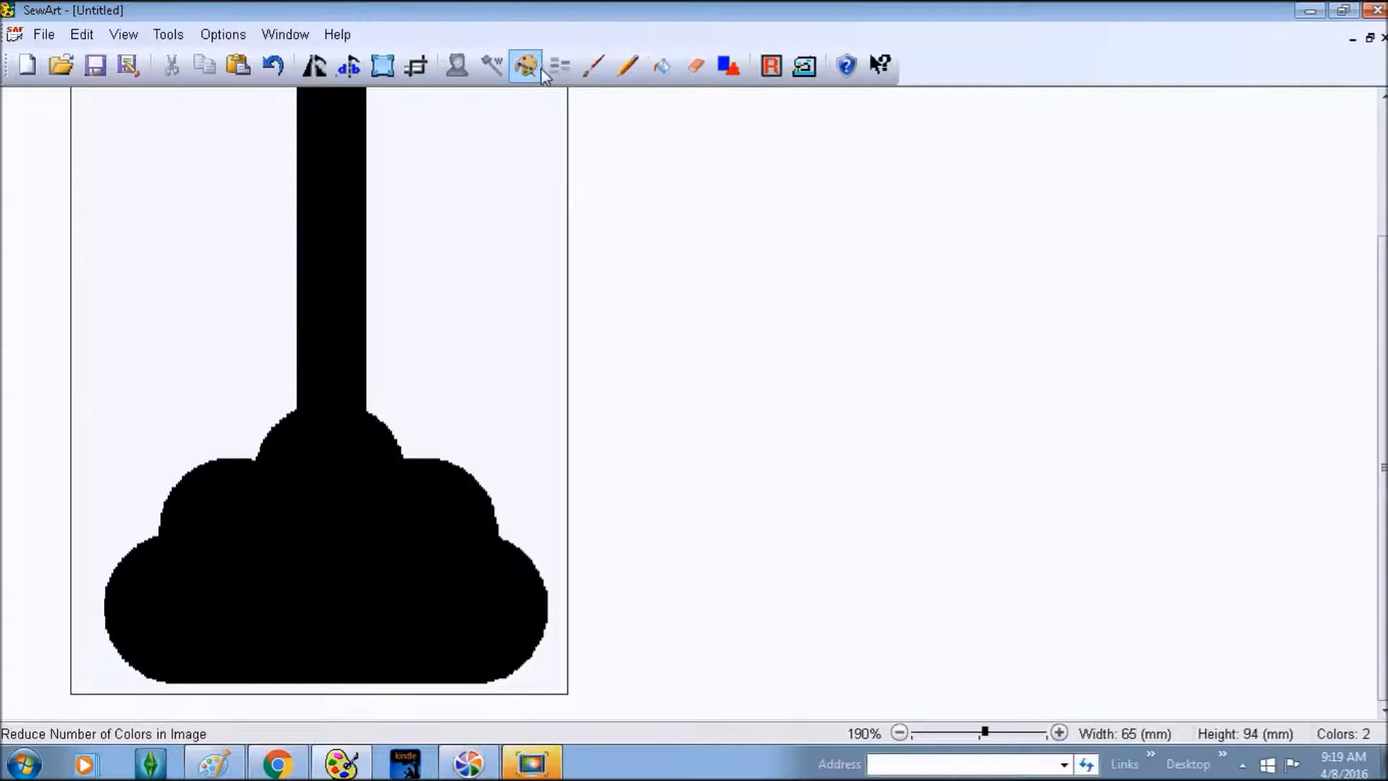
{"action": "left_click", "coordinate": [535, 66]}
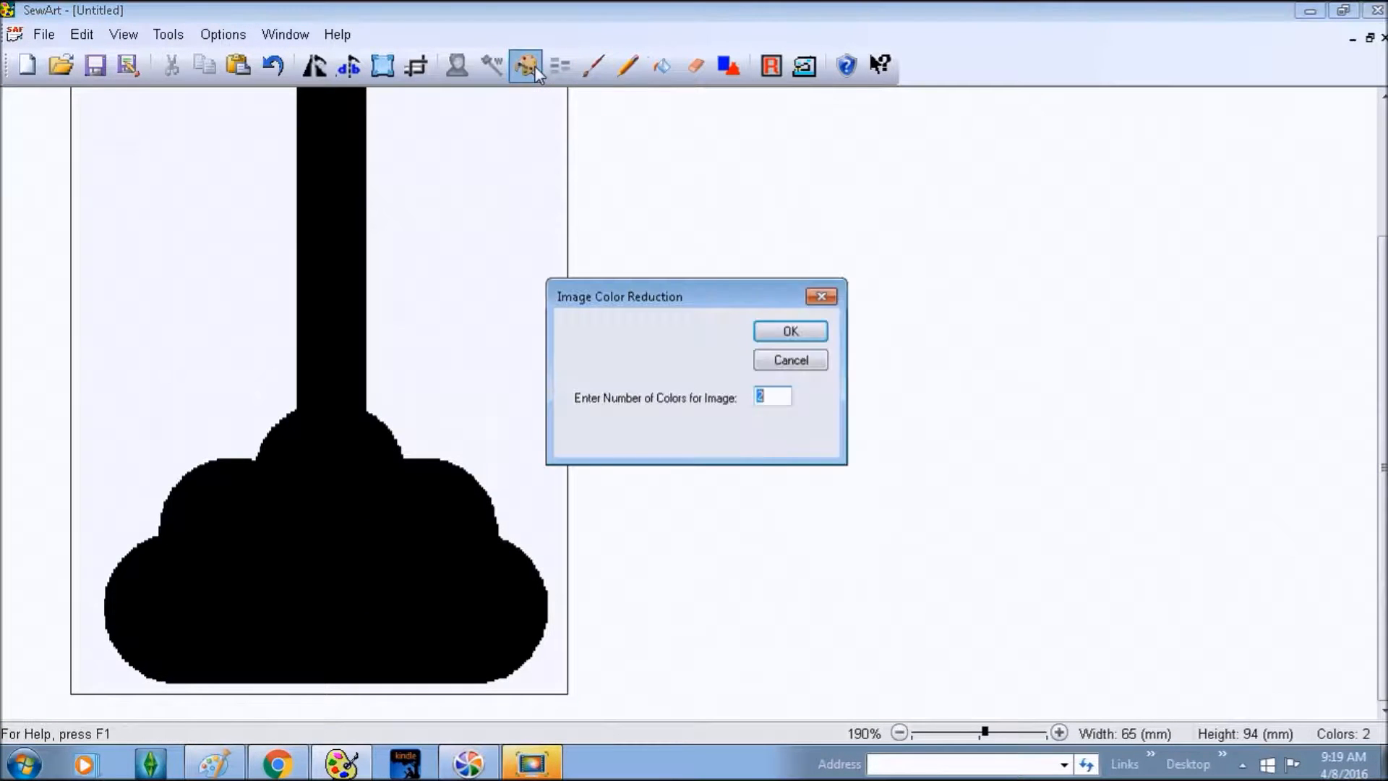
{"action": "left_click", "coordinate": [773, 330]}
{"action": "left_click", "coordinate": [382, 66]}
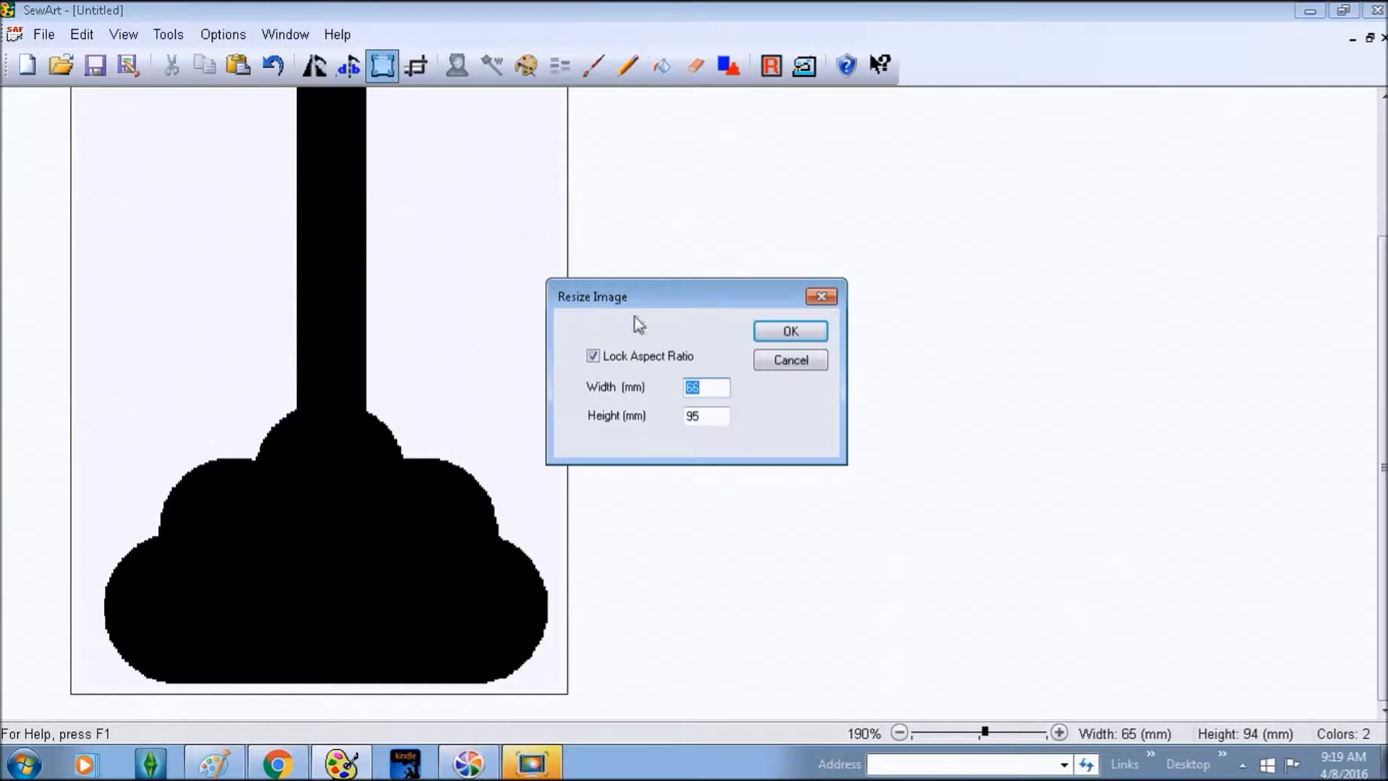
{"action": "left_click", "coordinate": [790, 334]}
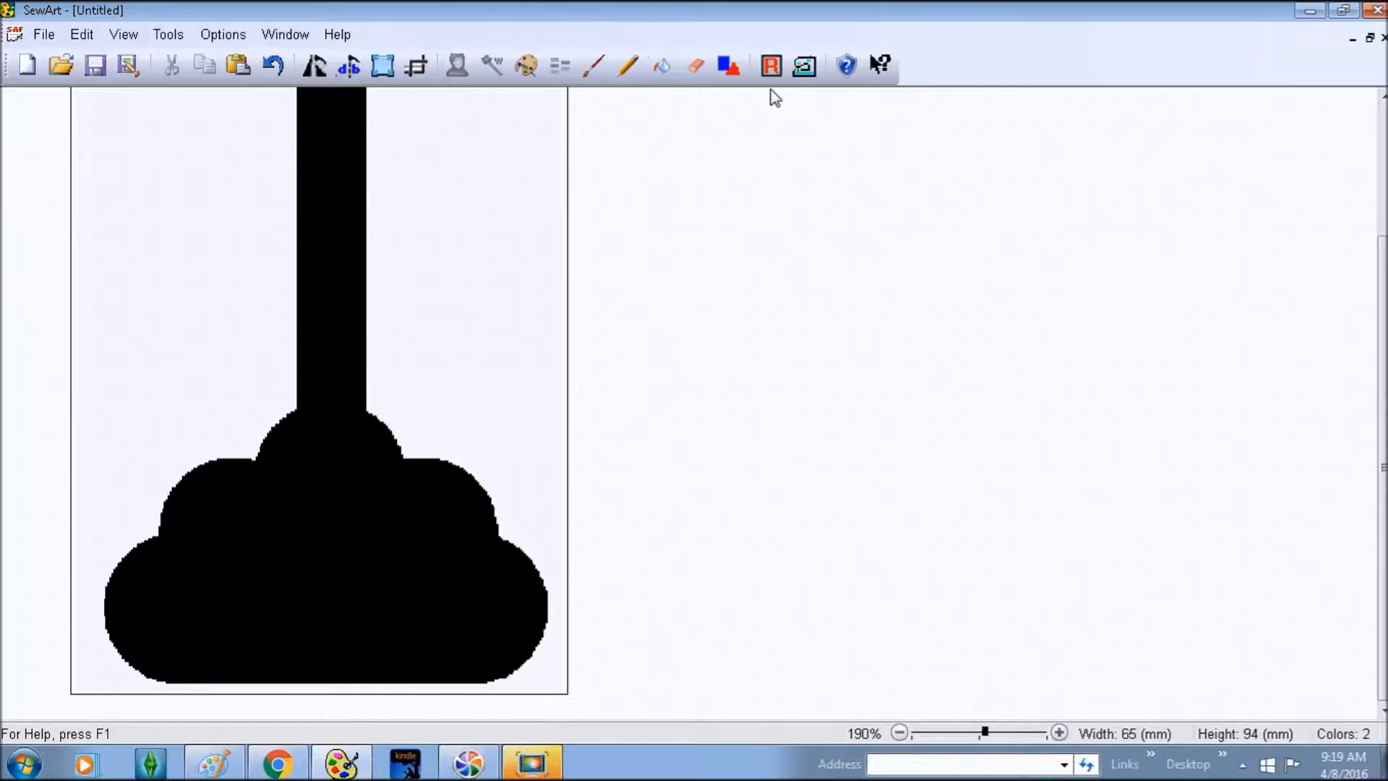
{"action": "left_click", "coordinate": [804, 66]}
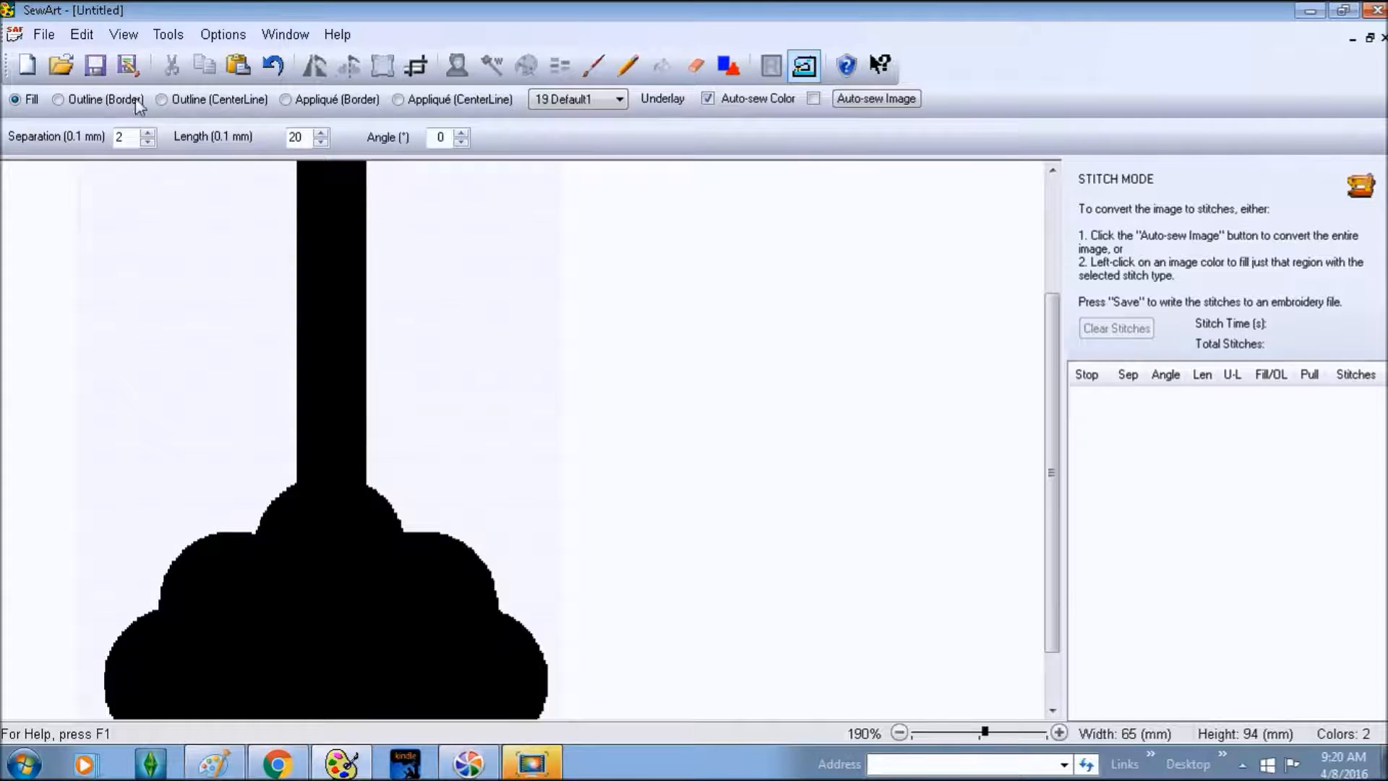
{"action": "left_click", "coordinate": [94, 98]}
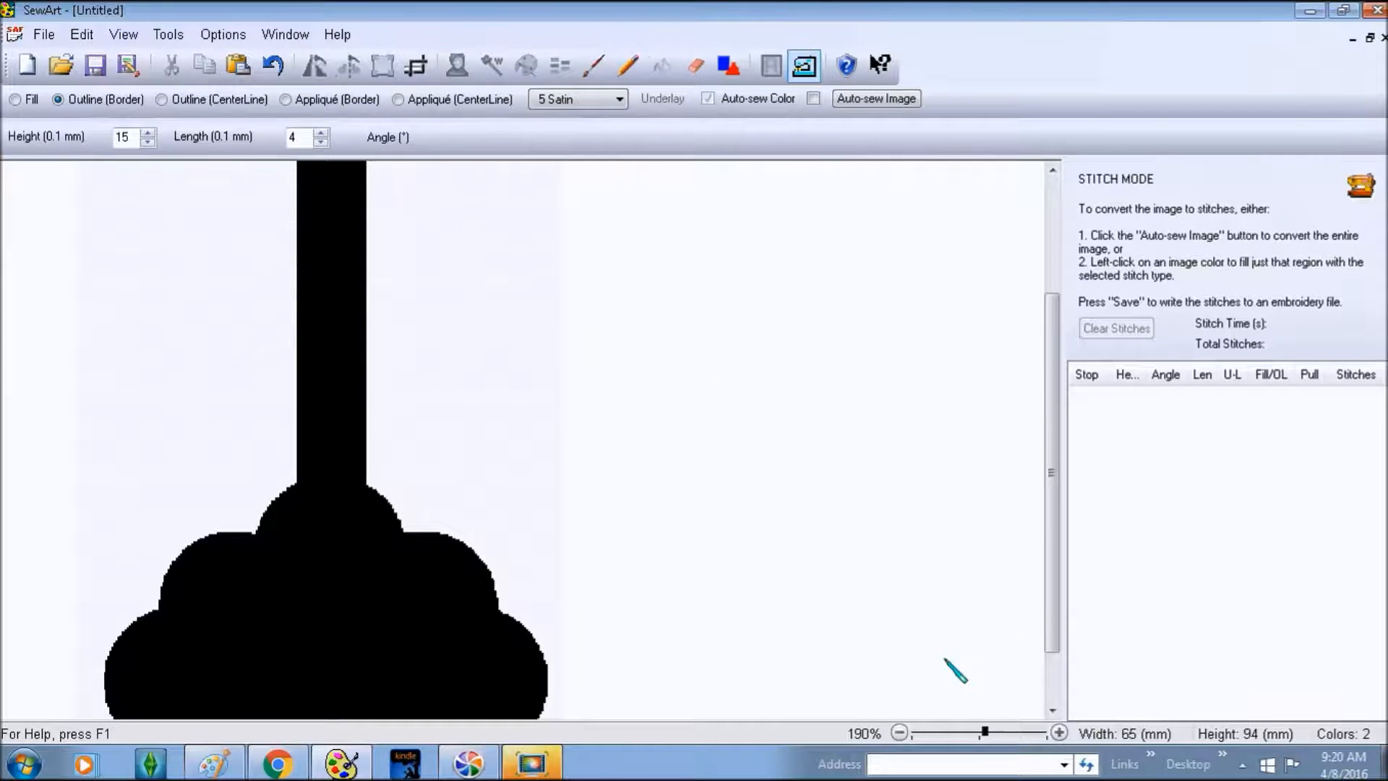
{"action": "left_click", "coordinate": [900, 733]}
{"action": "left_click", "coordinate": [900, 733]}
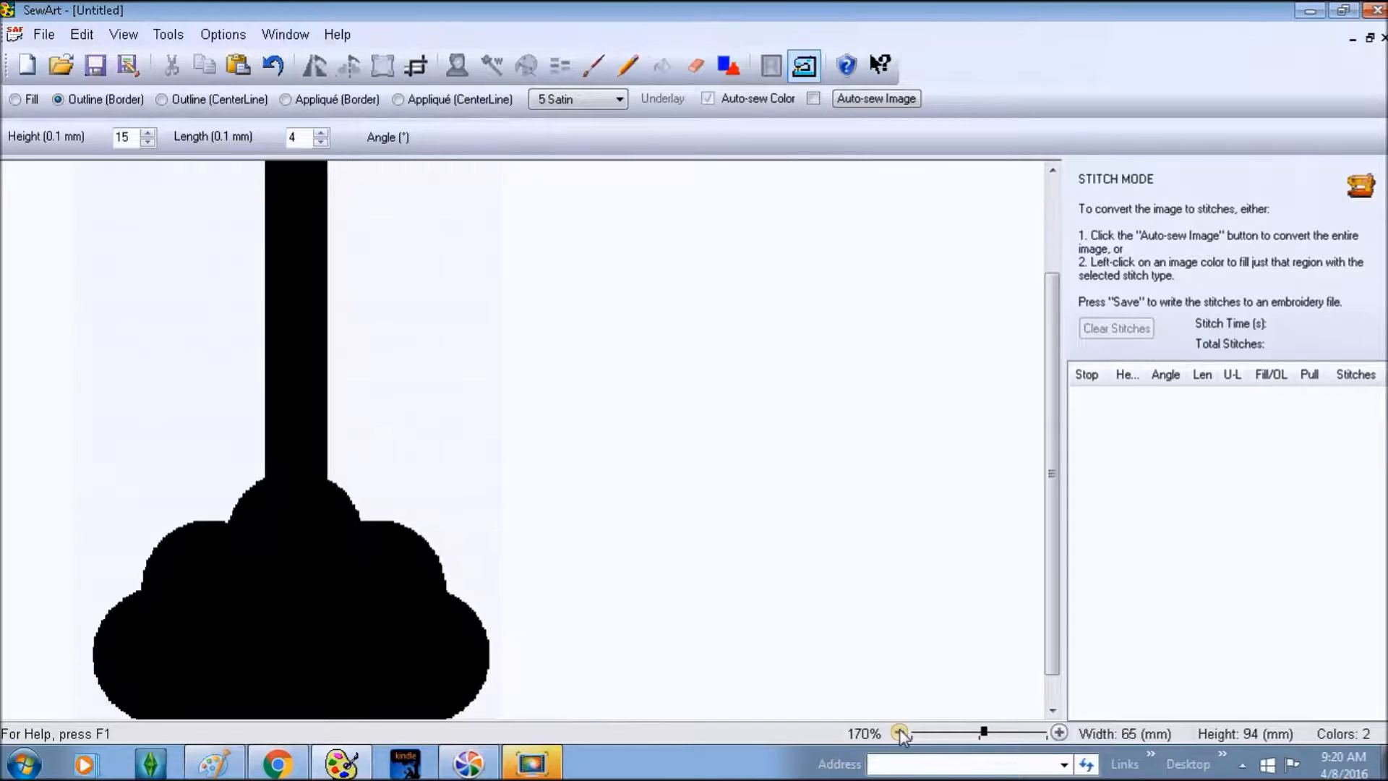
{"action": "left_click", "coordinate": [900, 733]}
{"action": "left_click", "coordinate": [900, 733]}
{"action": "left_click", "coordinate": [900, 733]}
{"action": "left_click", "coordinate": [900, 733]}
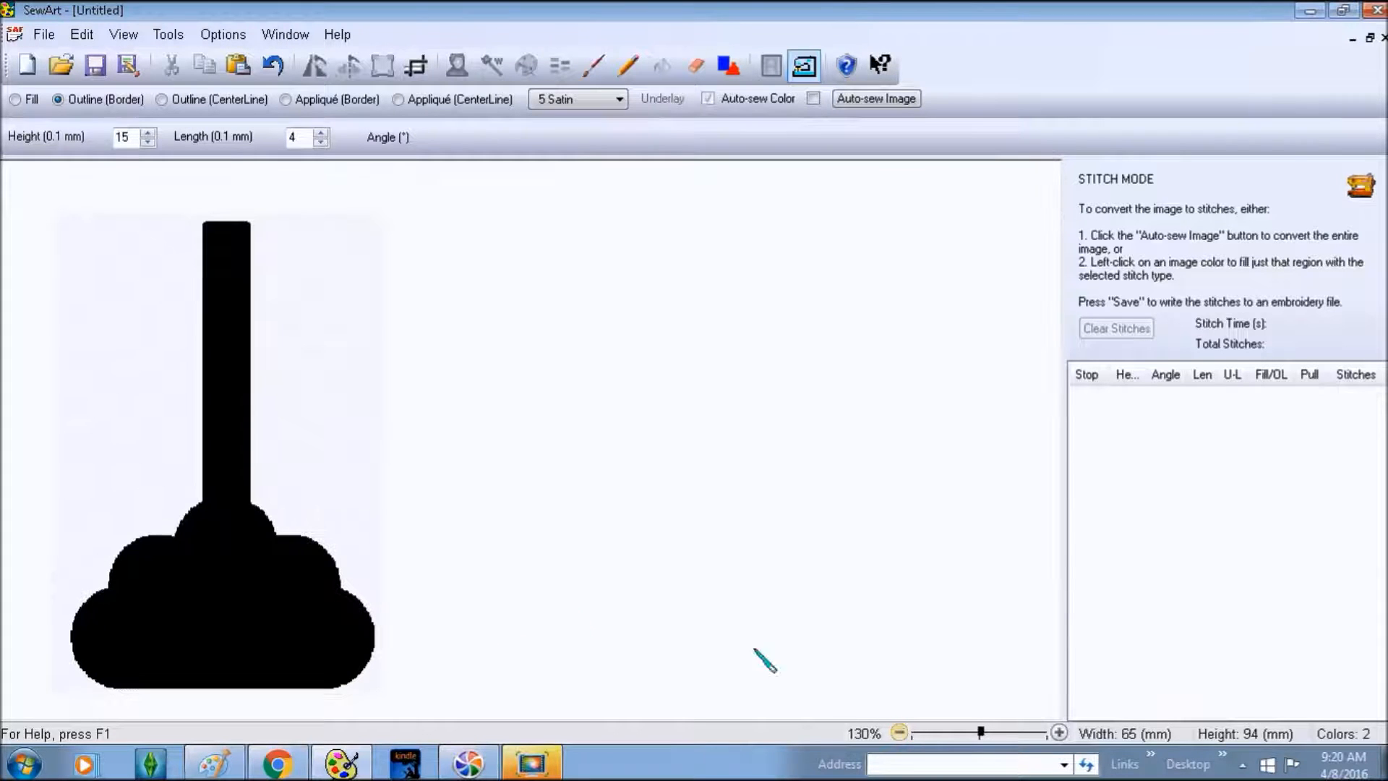
{"action": "left_click", "coordinate": [802, 69]}
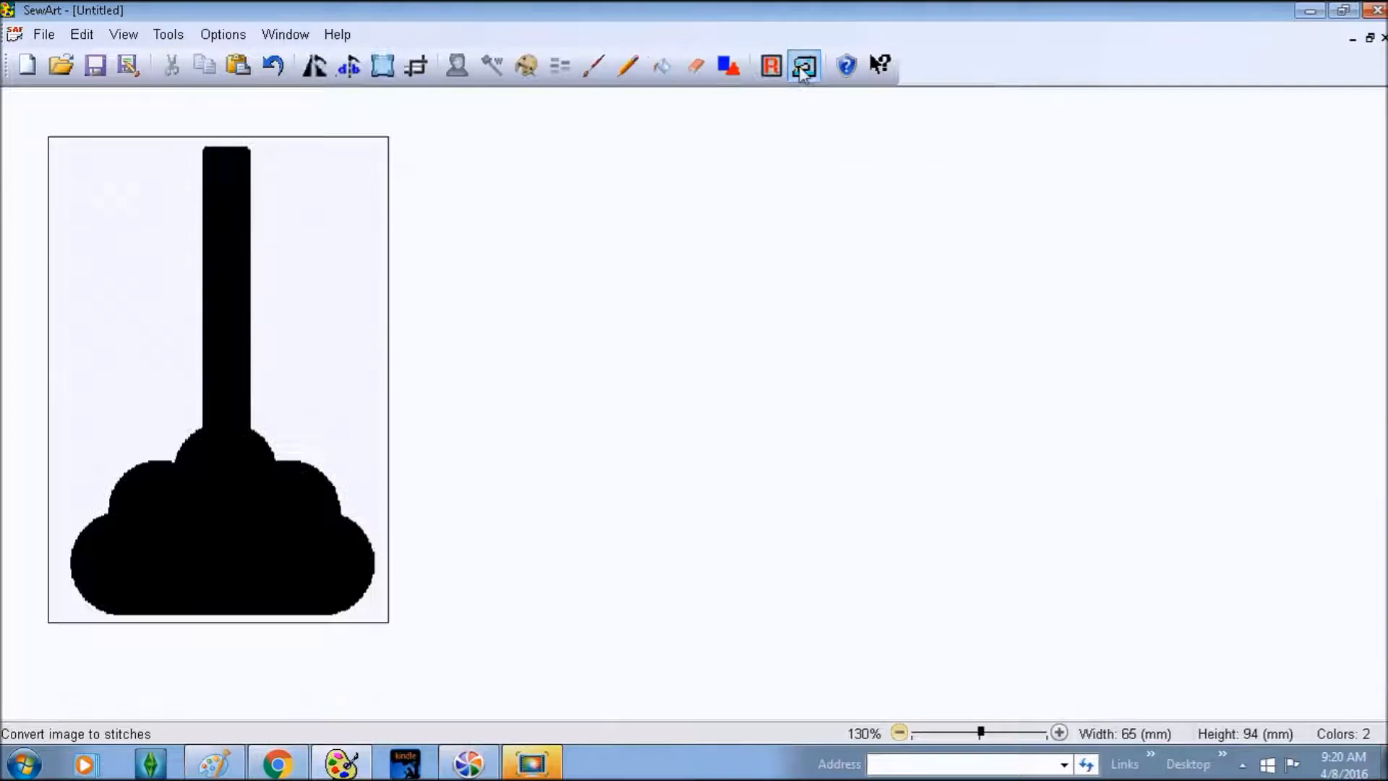
- Skip colour reduction and bucket-fill the black plunger shape with light teal (R146 G199 B199)
{"action": "left_click", "coordinate": [525, 66]}
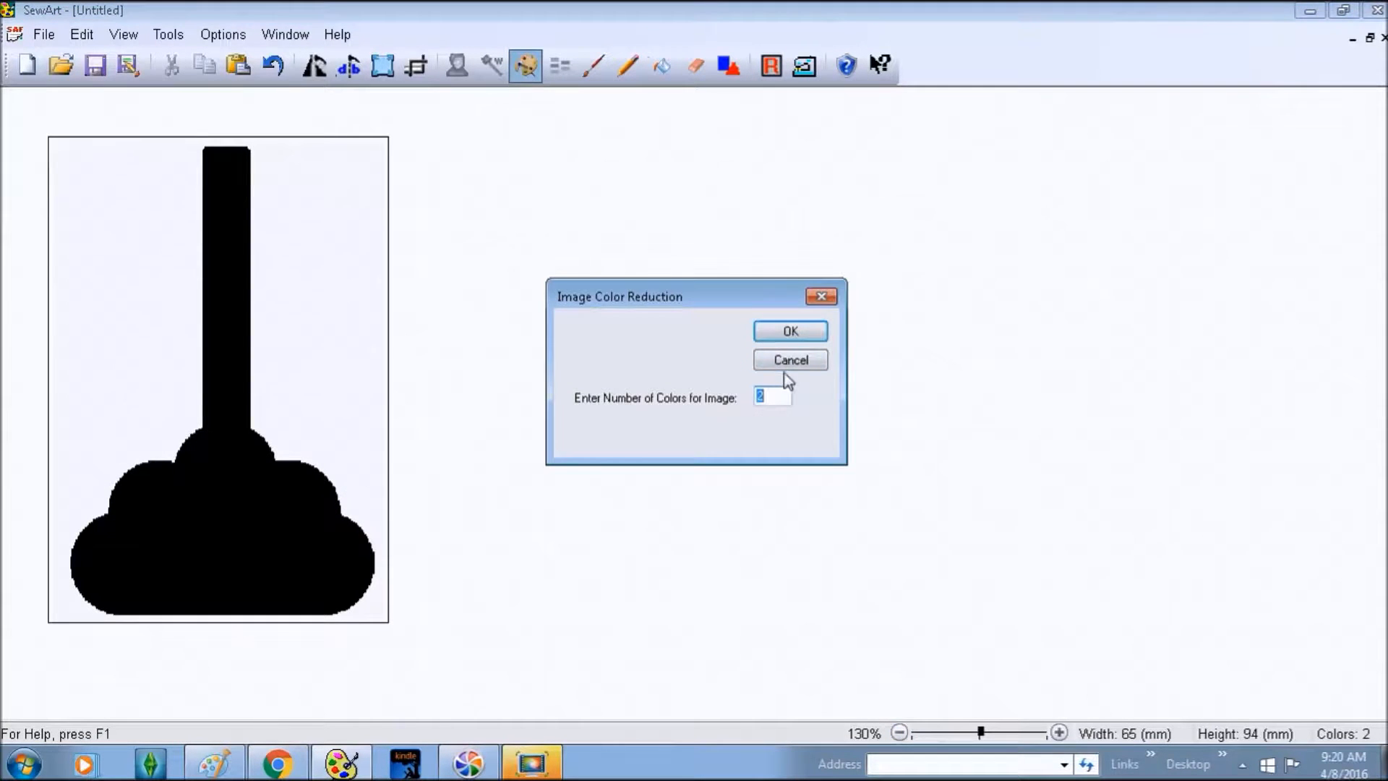
{"action": "left_click", "coordinate": [776, 366]}
{"action": "left_click", "coordinate": [659, 67]}
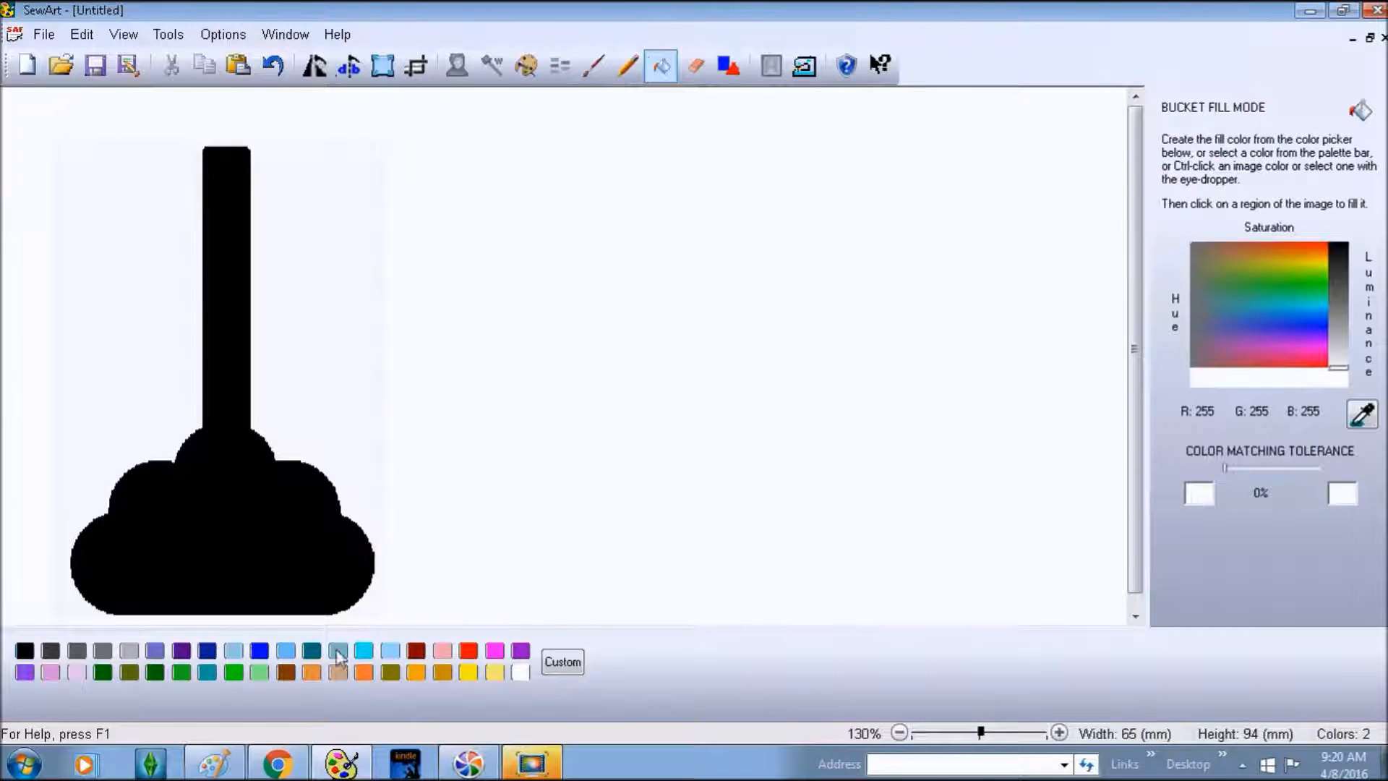
{"action": "left_click", "coordinate": [336, 650]}
{"action": "left_click", "coordinate": [243, 533]}
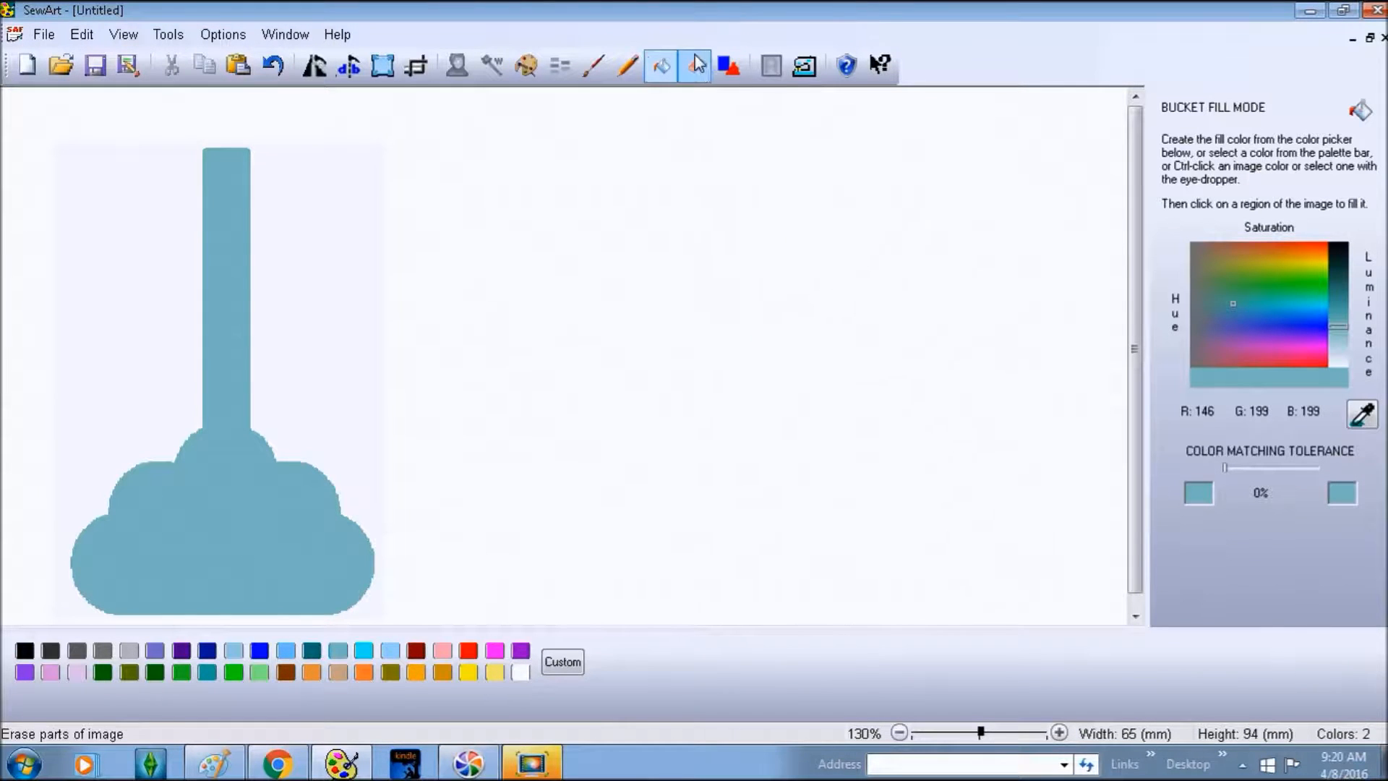
{"action": "left_click", "coordinate": [662, 67]}
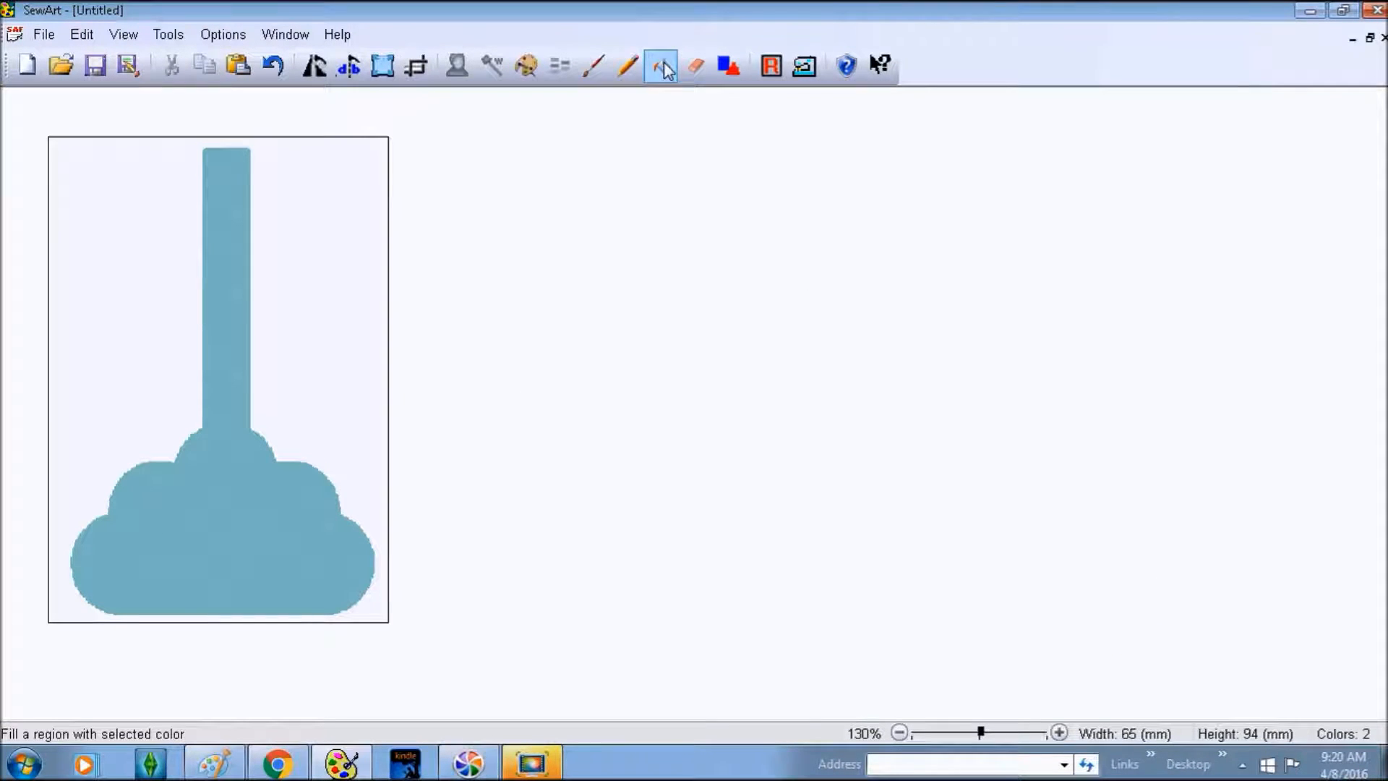
{"action": "left_click", "coordinate": [807, 72]}
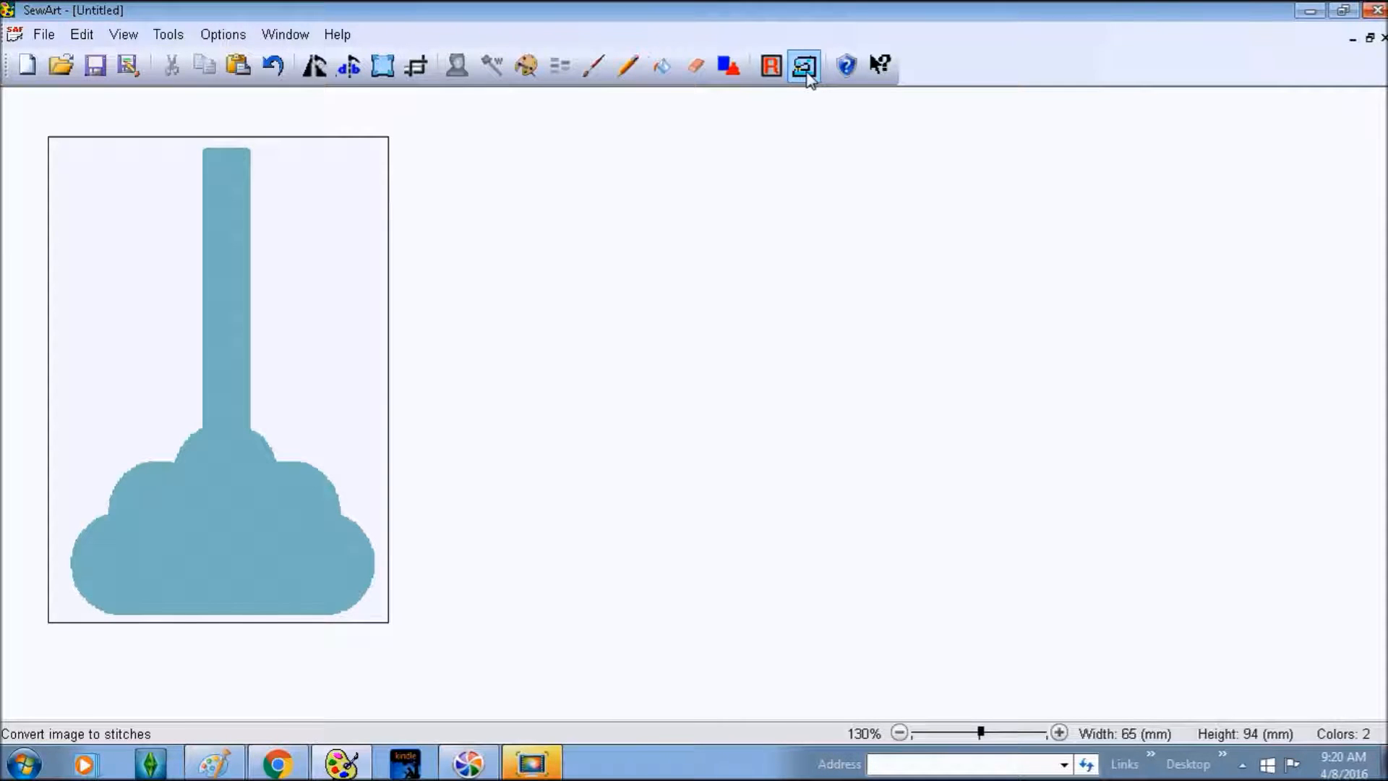
{"action": "left_click", "coordinate": [805, 72]}
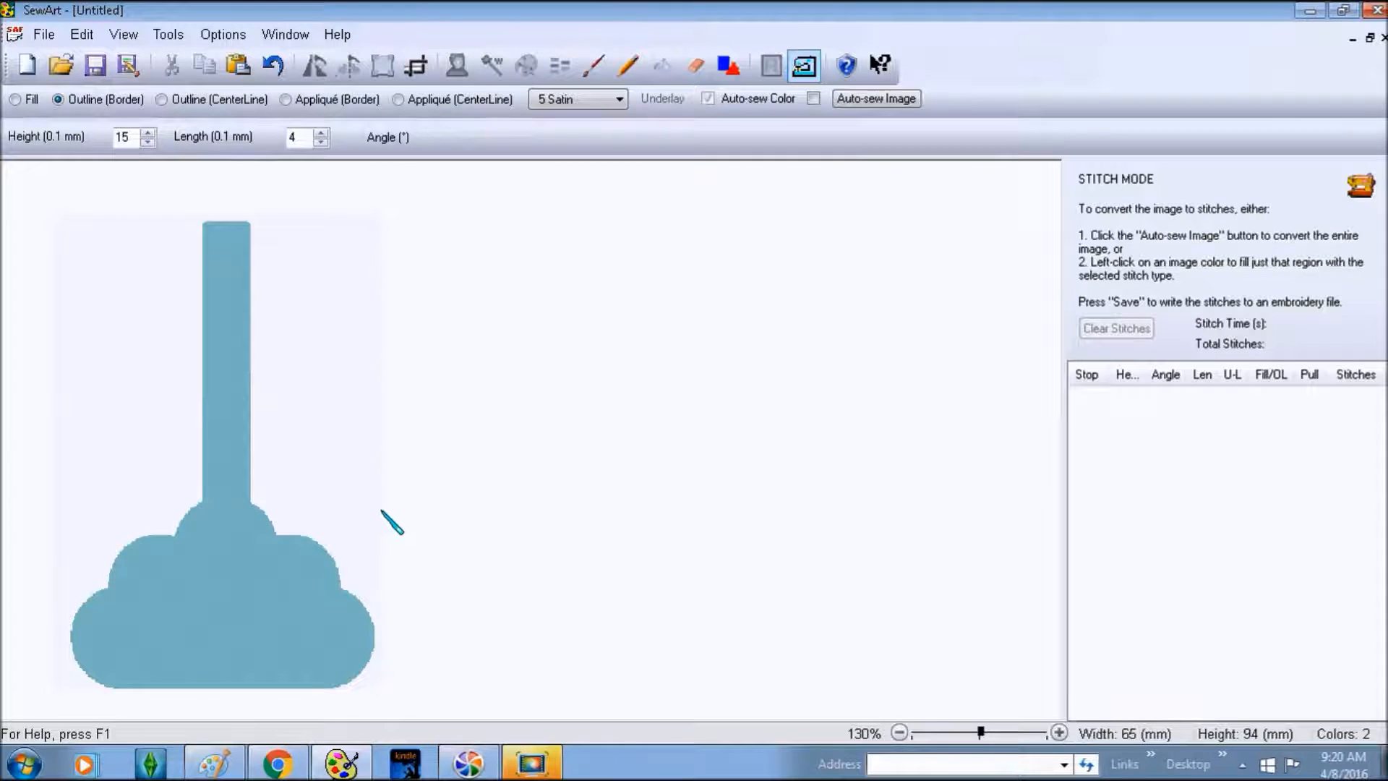
{"action": "left_click", "coordinate": [904, 732]}
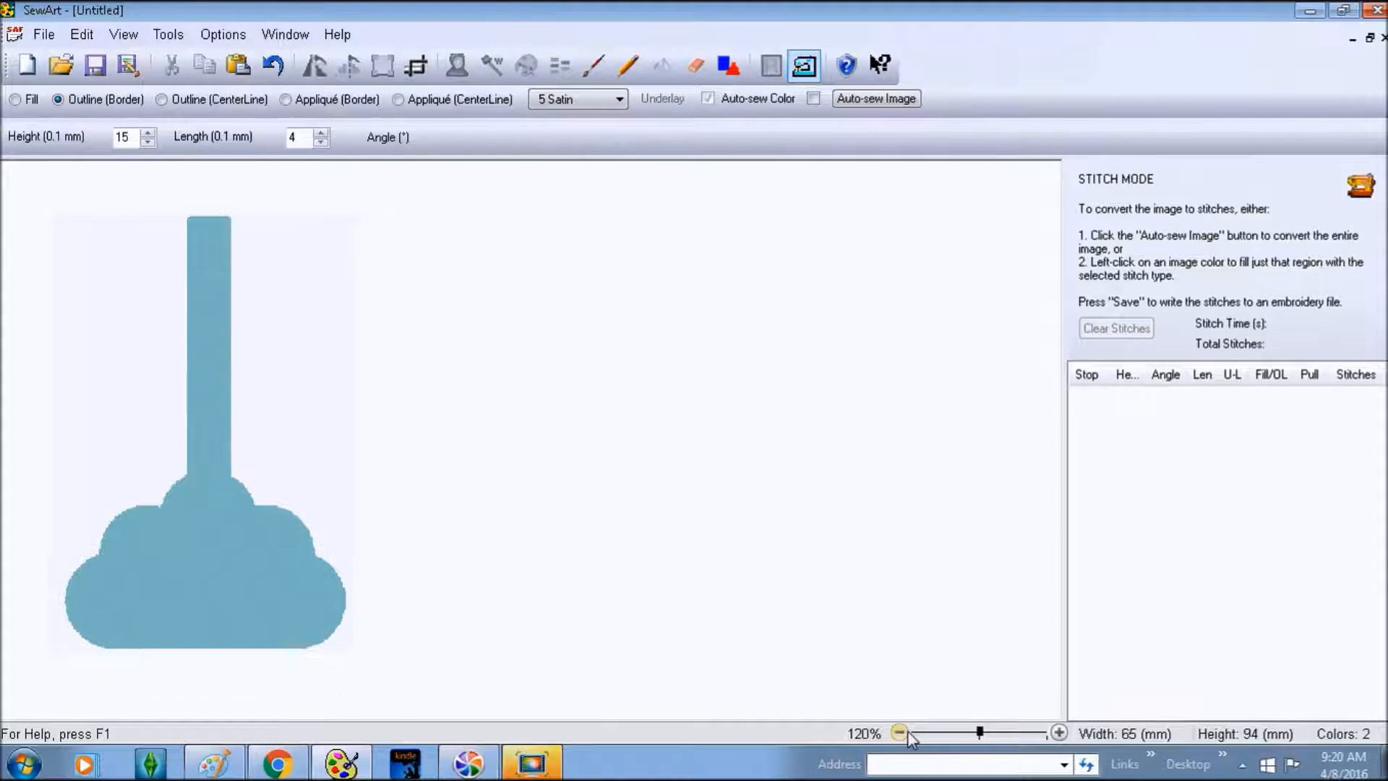
{"action": "left_click", "coordinate": [1058, 733]}
{"action": "left_click", "coordinate": [1058, 732]}
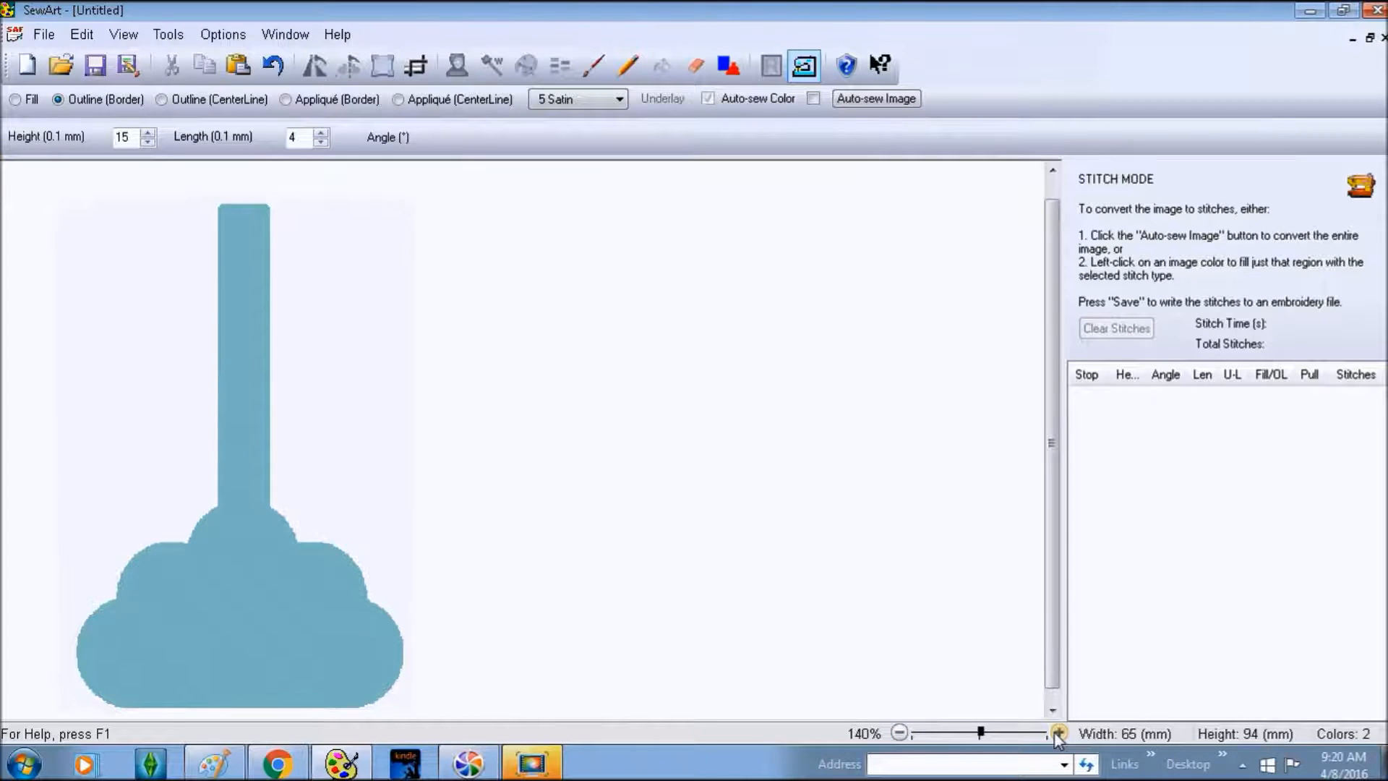
{"action": "left_click_drag", "start_coordinate": [1052, 443], "coordinate": [1053, 458]}
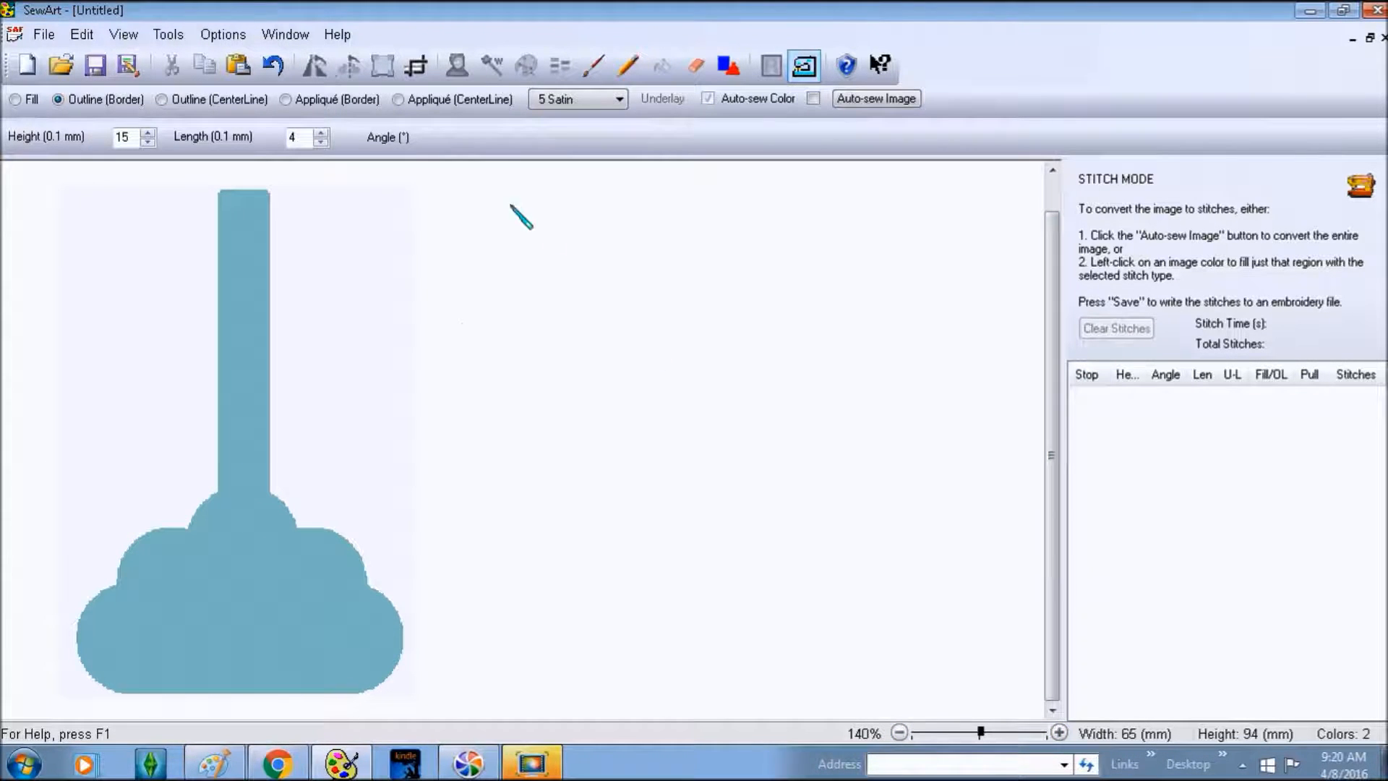
{"action": "left_click", "coordinate": [160, 101]}
{"action": "left_click", "coordinate": [251, 617]}
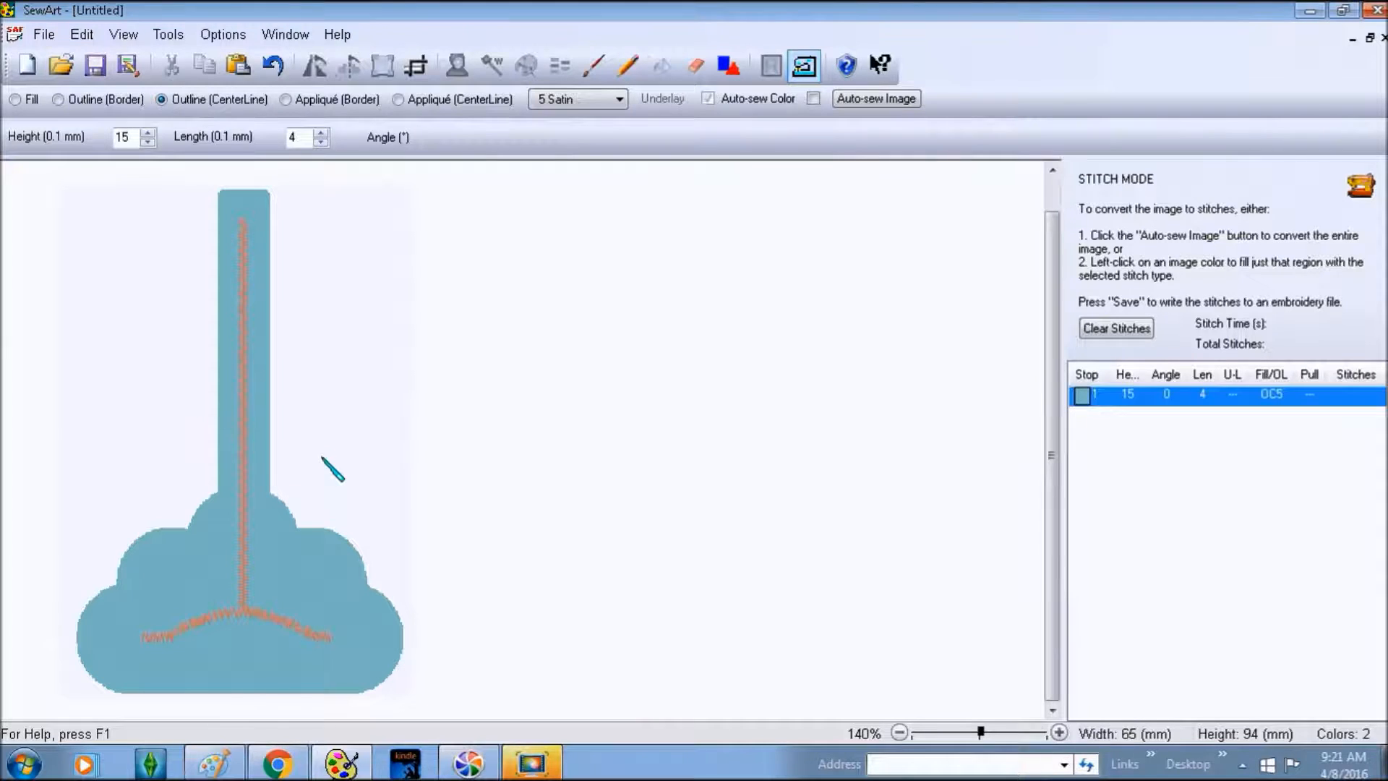
{"action": "left_click", "coordinate": [1101, 327]}
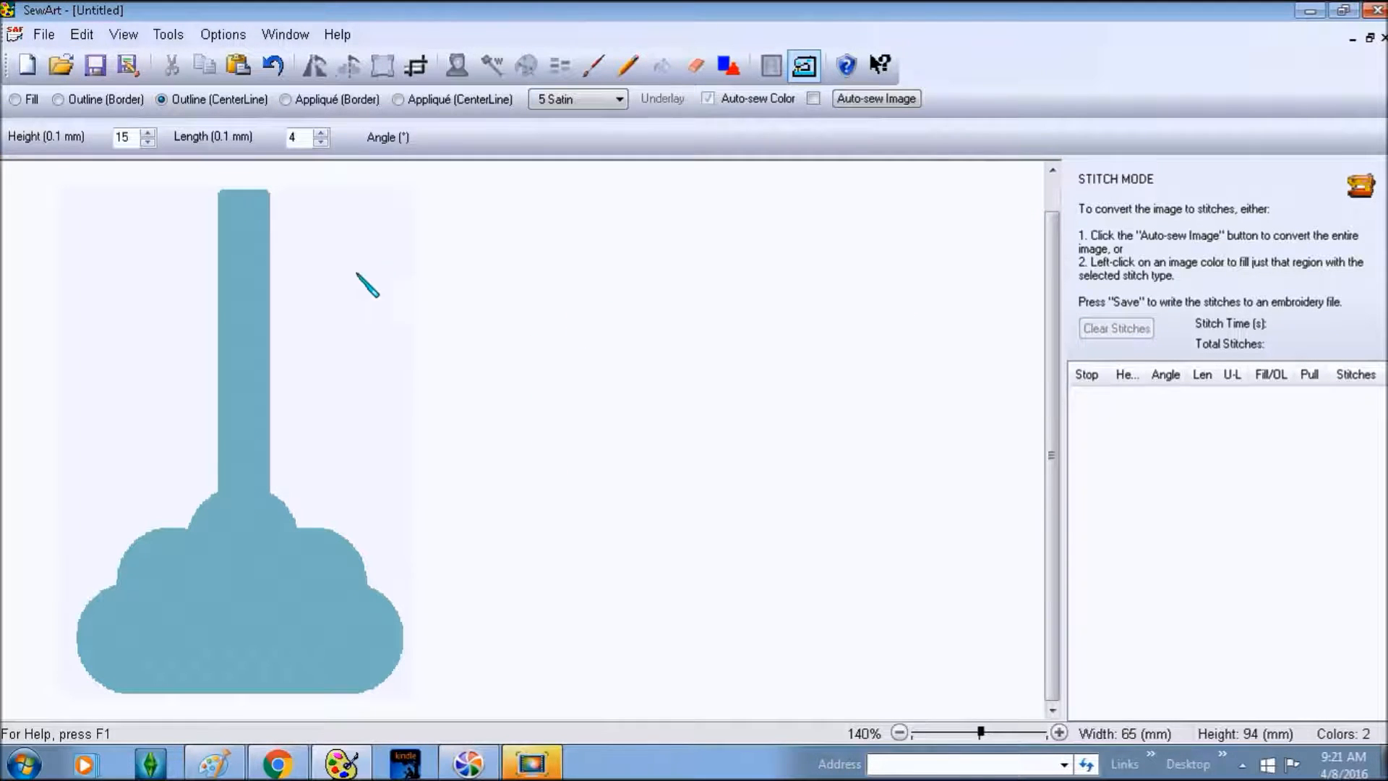
{"action": "left_click", "coordinate": [80, 99]}
- Open the outline stitch-type list currently set to 5 Satin
{"action": "left_click", "coordinate": [615, 101]}
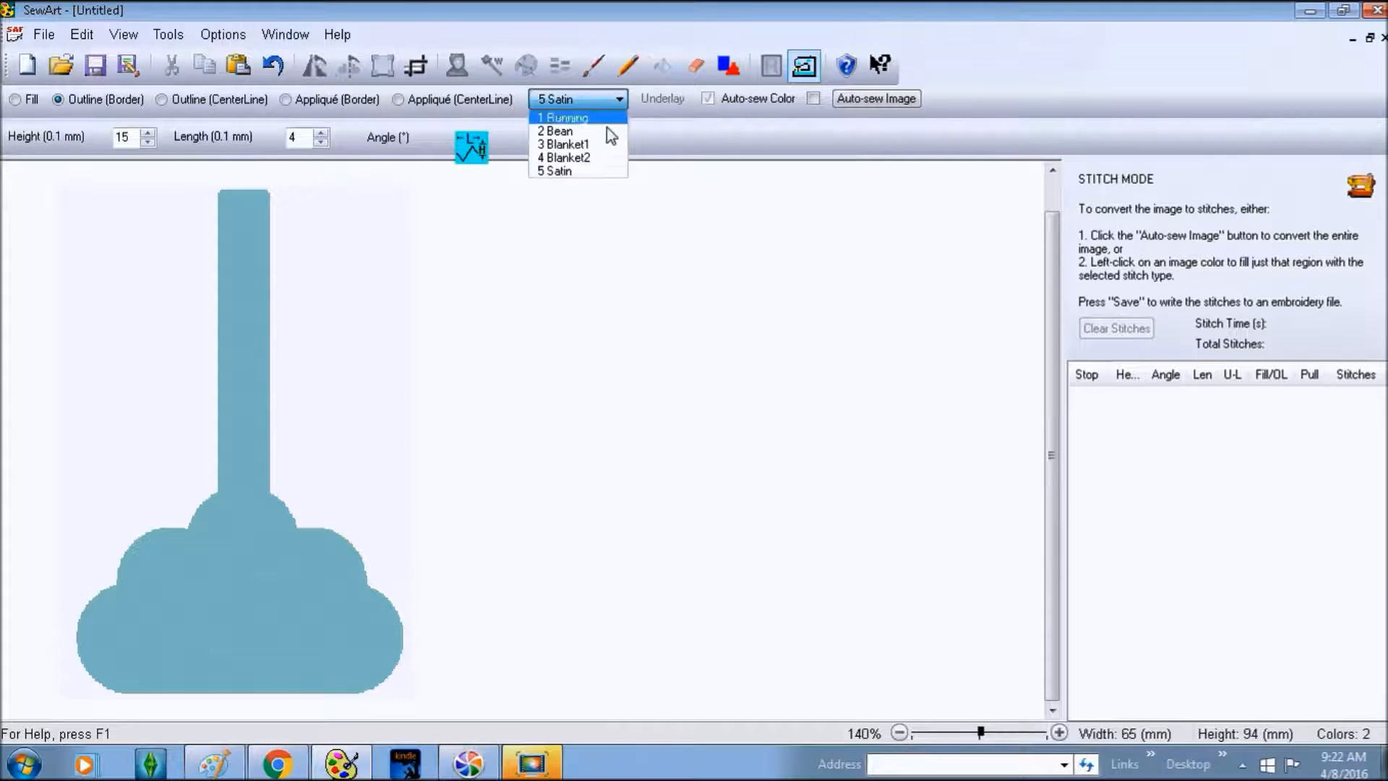
- Set the border outline to 2 Bean with height 2 and length 25, clearing the test stitches
{"action": "left_click", "coordinate": [563, 129]}
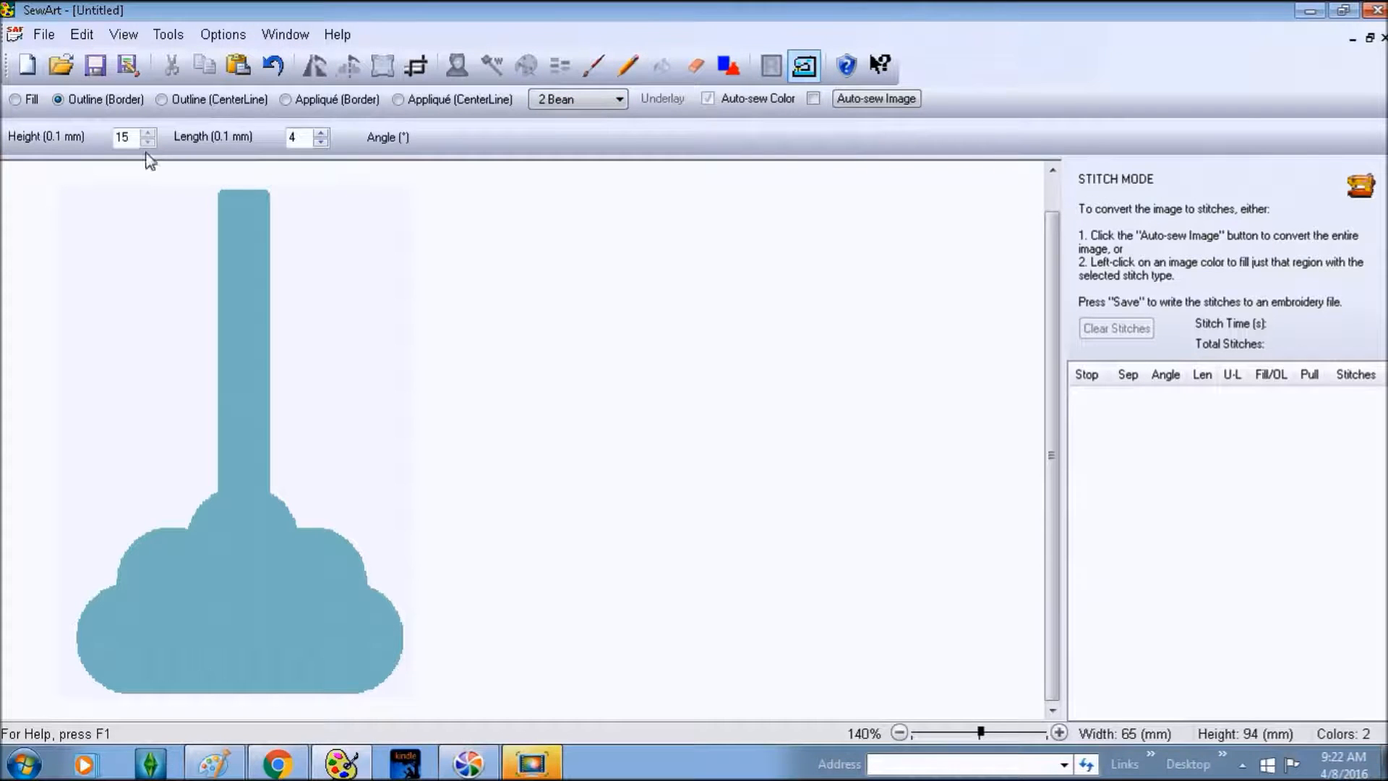
{"action": "left_click_drag", "start_coordinate": [134, 135], "coordinate": [87, 139]}
{"action": "type", "text": "2"}
{"action": "left_click", "coordinate": [301, 140]}
{"action": "double_click", "coordinate": [306, 137]}
{"action": "type", "text": "25"}
{"action": "left_click", "coordinate": [260, 208]}
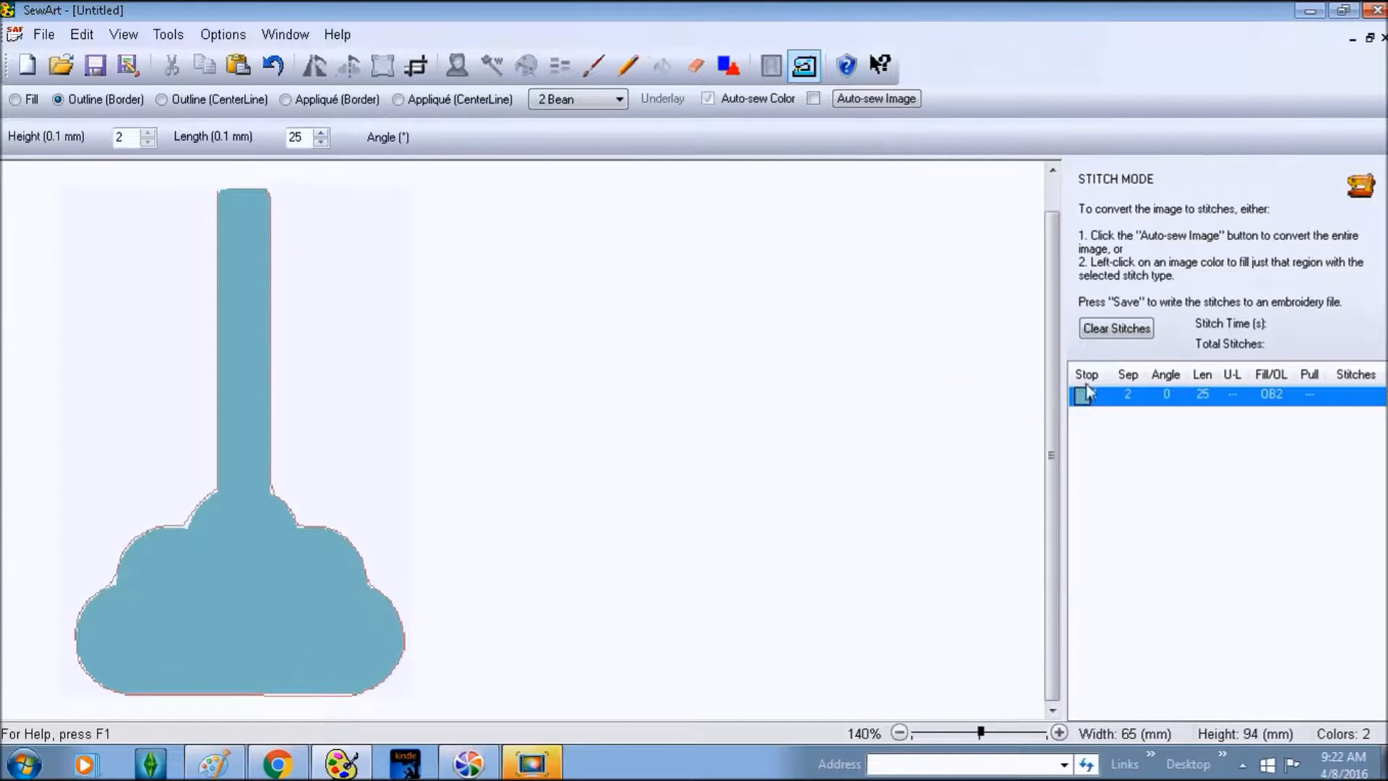
{"action": "left_click", "coordinate": [1116, 329]}
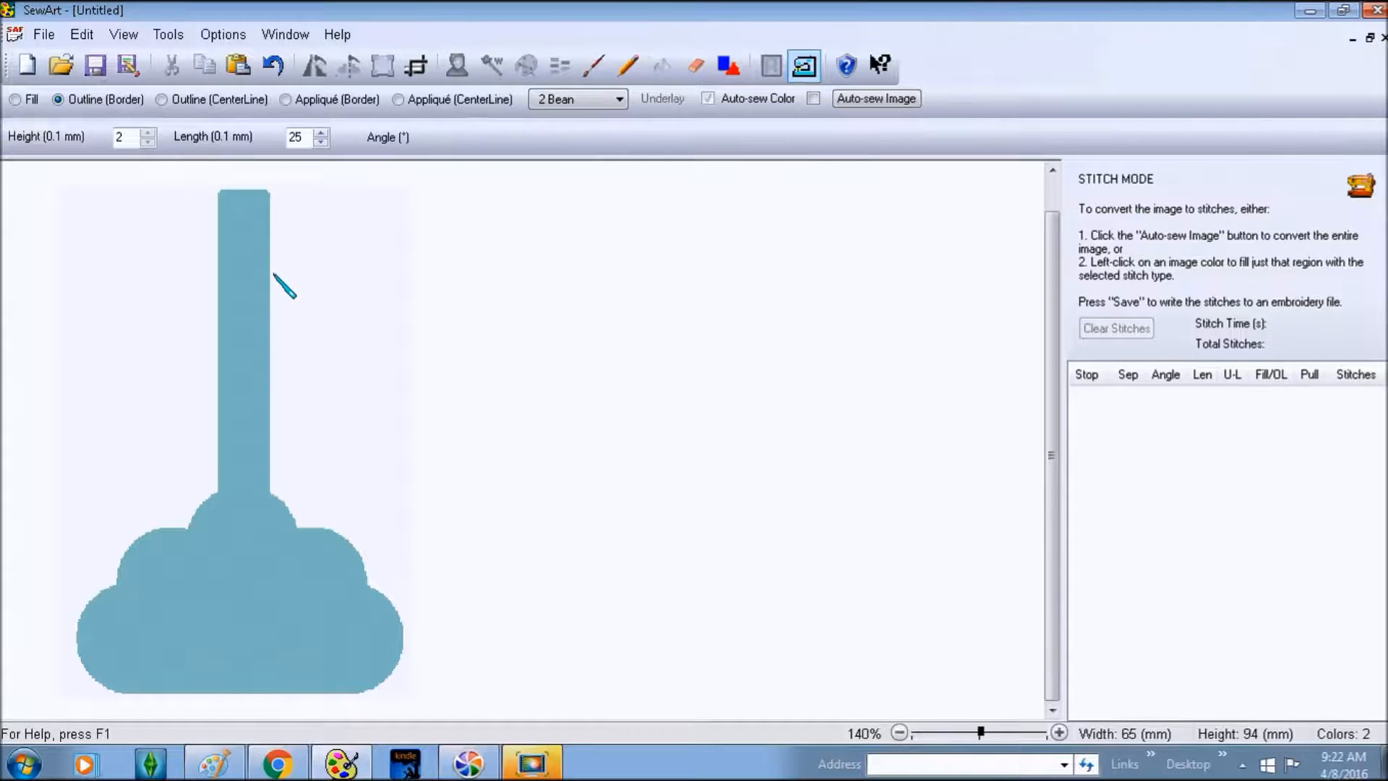
- Stitch a 2 Bean border outline around the light-blue plunger shape
{"action": "left_click", "coordinate": [267, 342]}
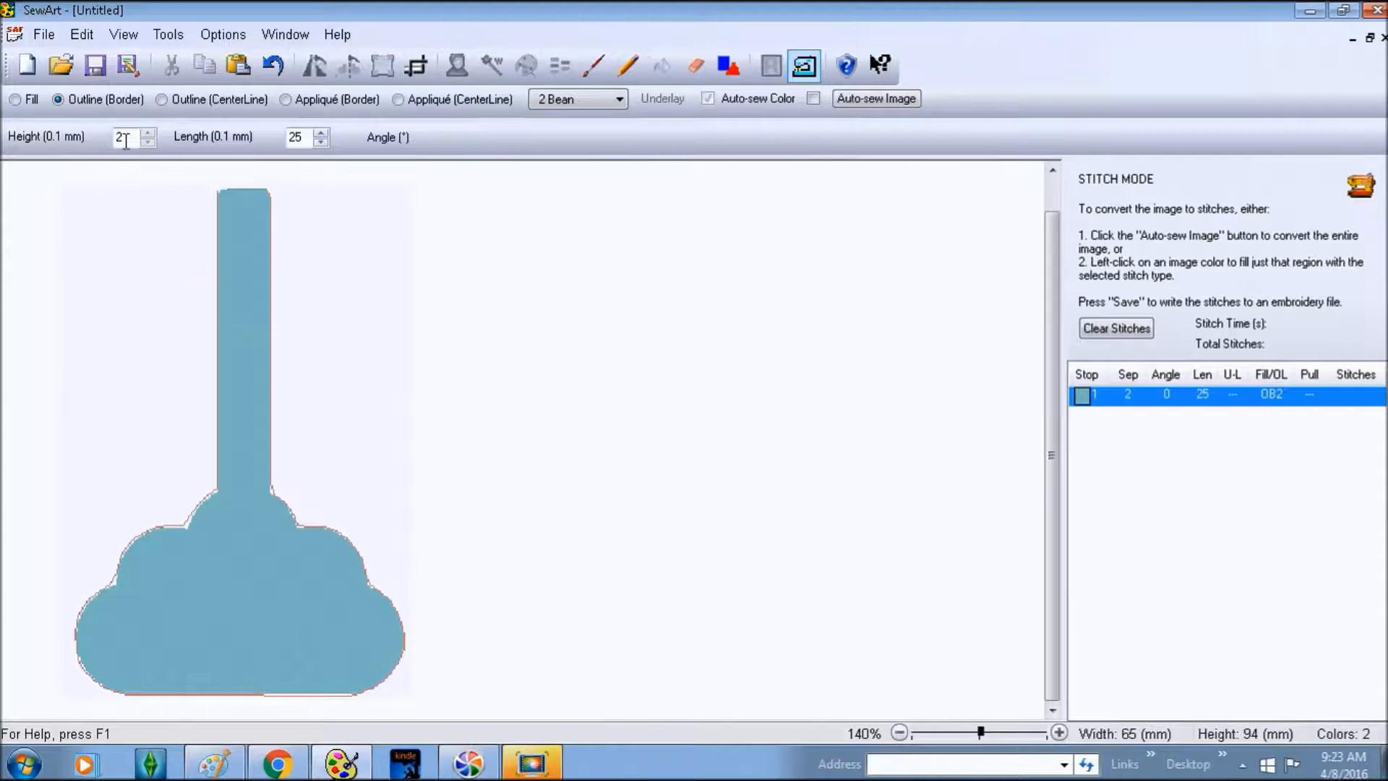
{"action": "left_click", "coordinate": [43, 34]}
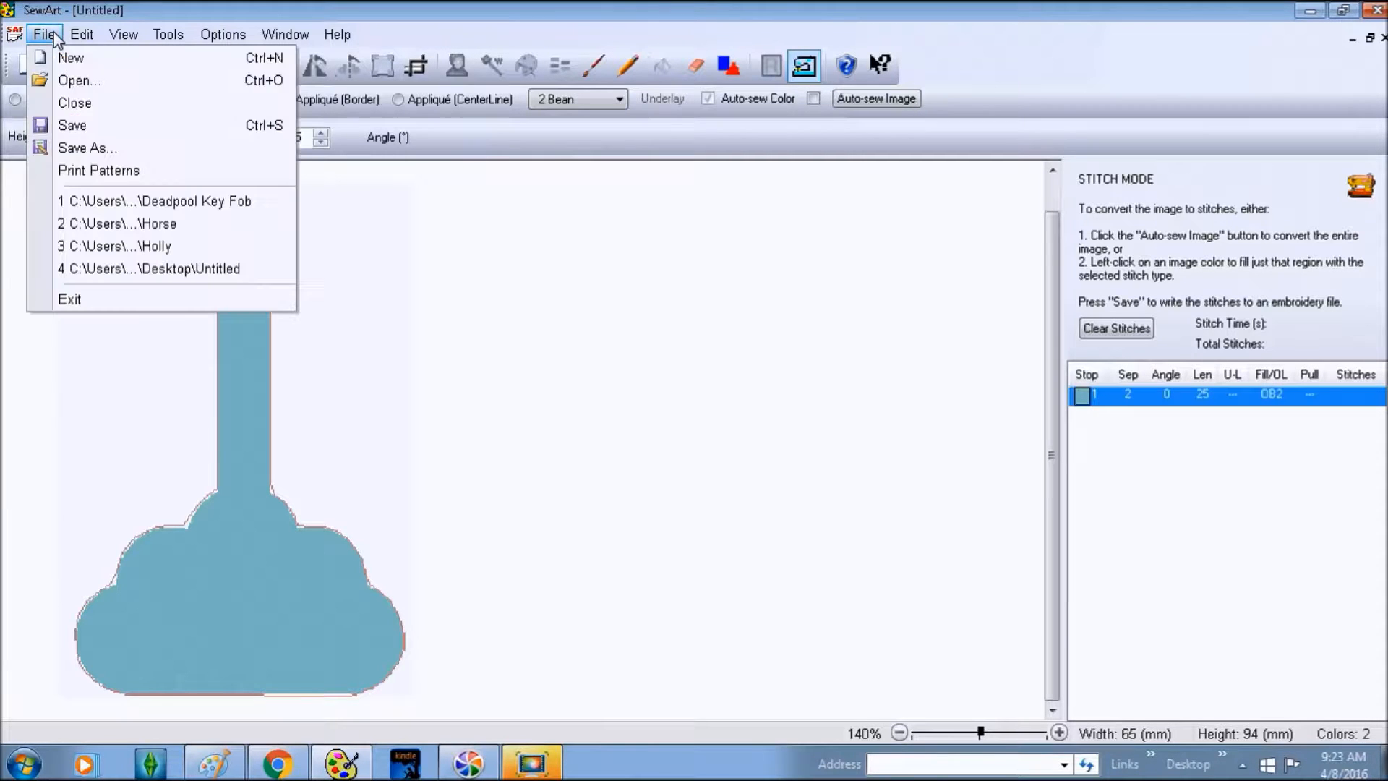
- Save the design as the Windows bitmap Cloud Key Fob.bmp in Desktop > Superheroes
{"action": "left_click", "coordinate": [96, 144]}
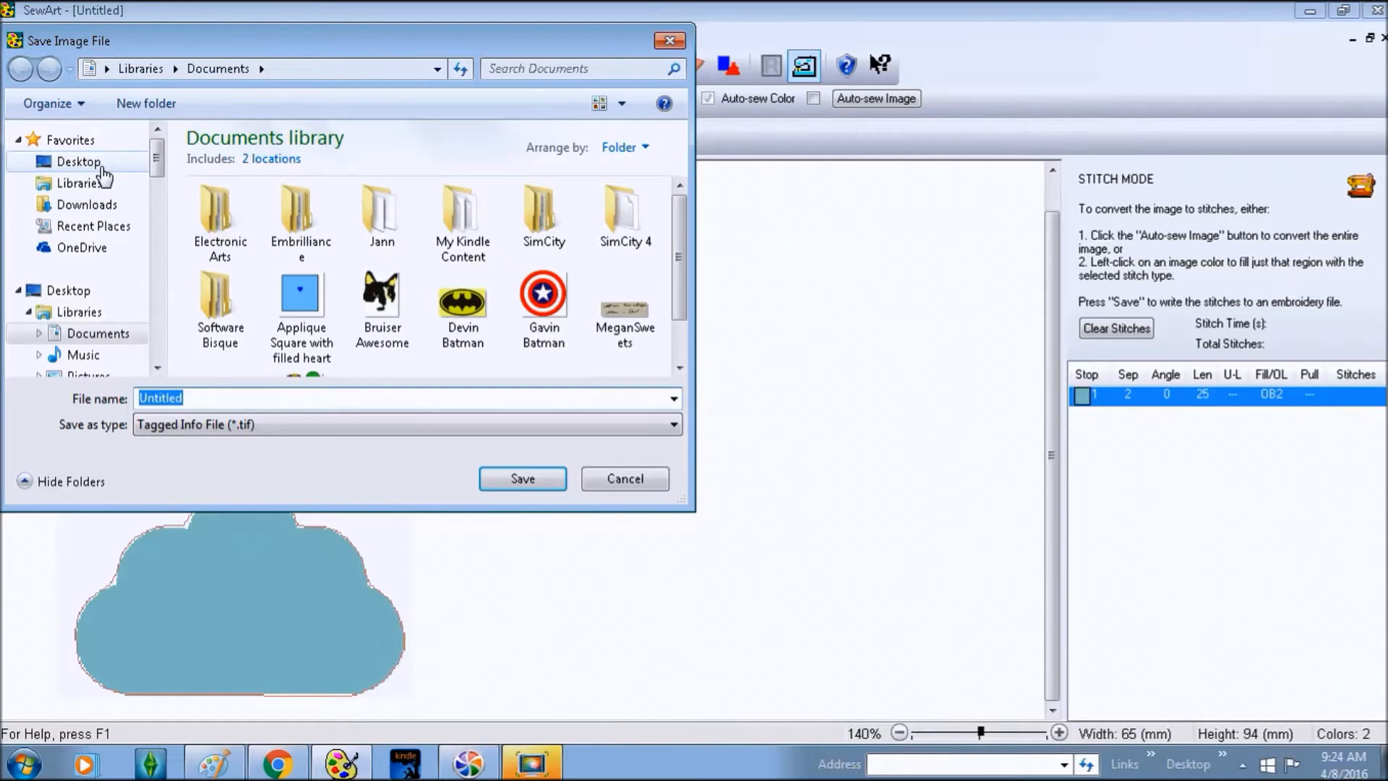
{"action": "left_click", "coordinate": [103, 167]}
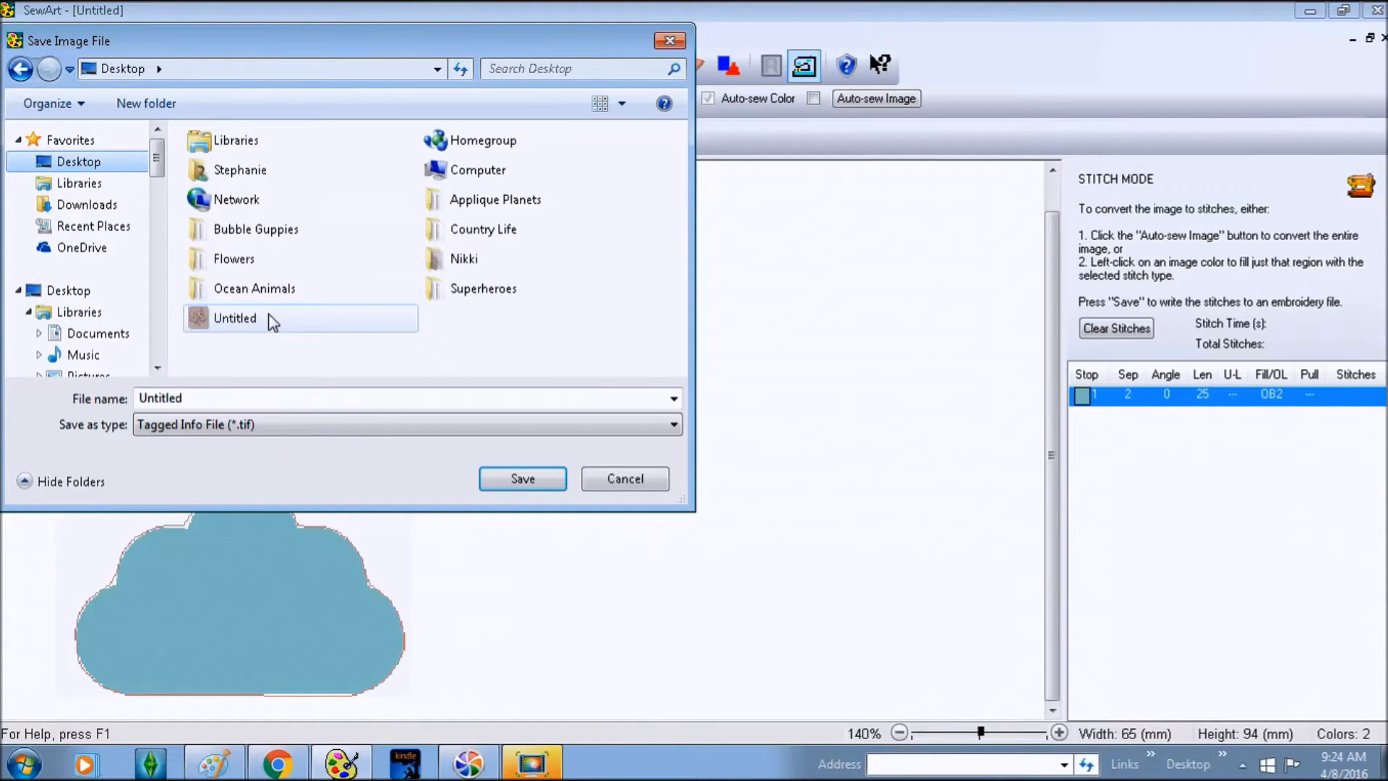
{"action": "left_click", "coordinate": [458, 302]}
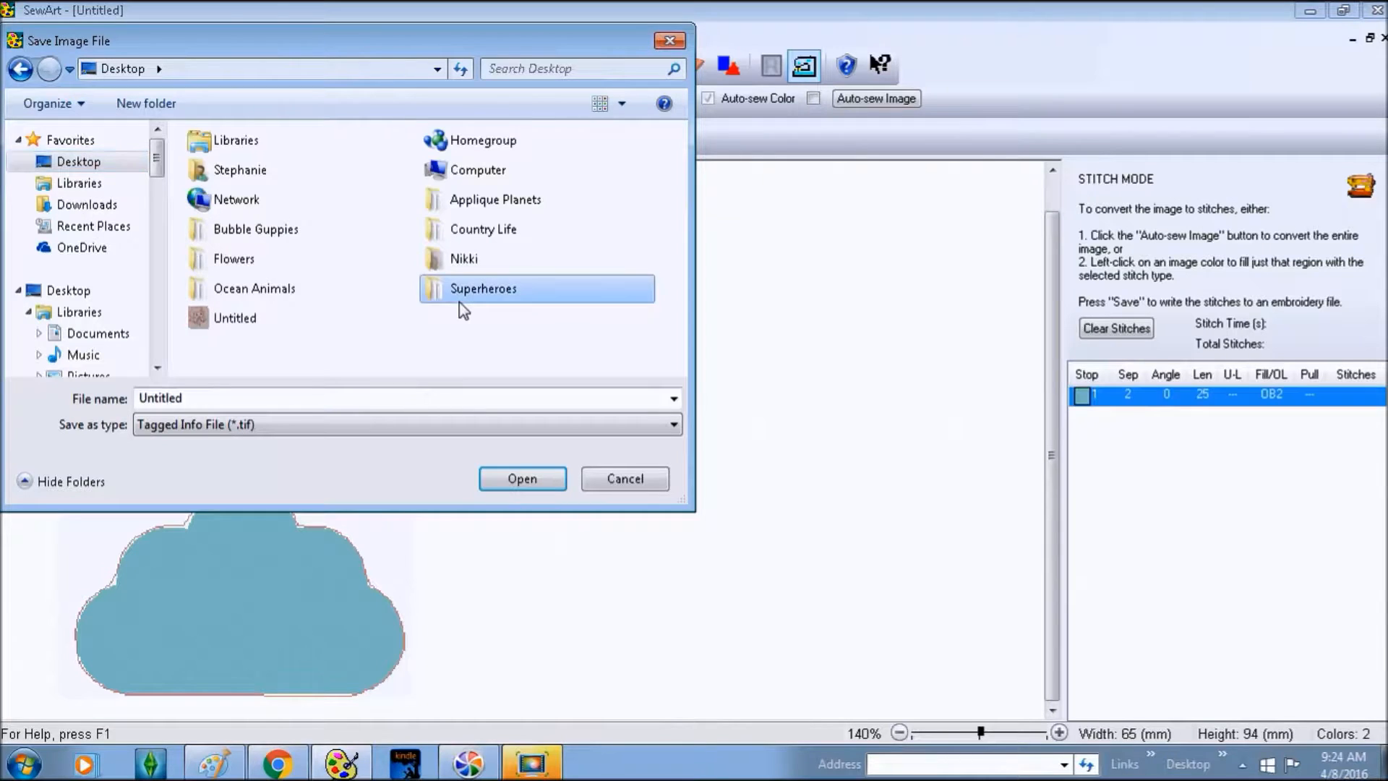
{"action": "double_click", "coordinate": [459, 302]}
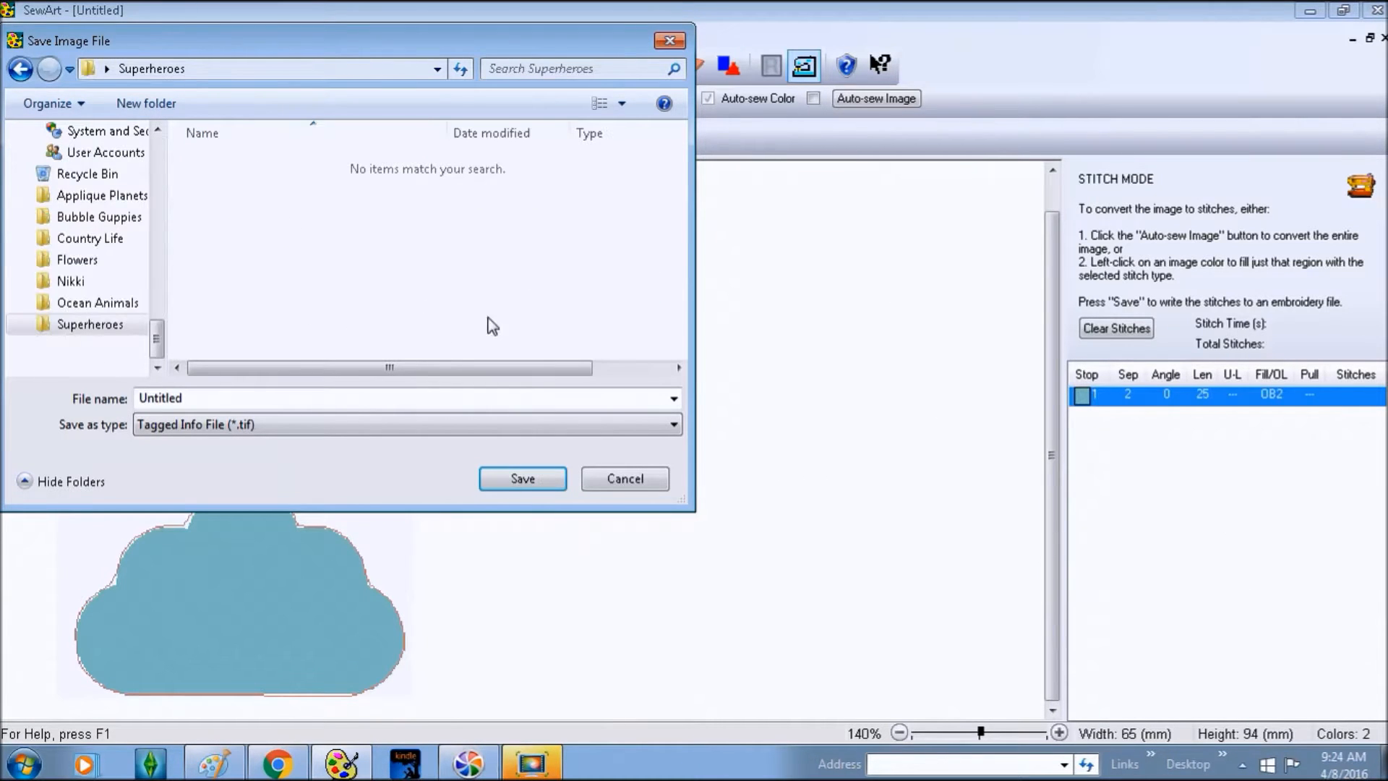
{"action": "double_click", "coordinate": [465, 400]}
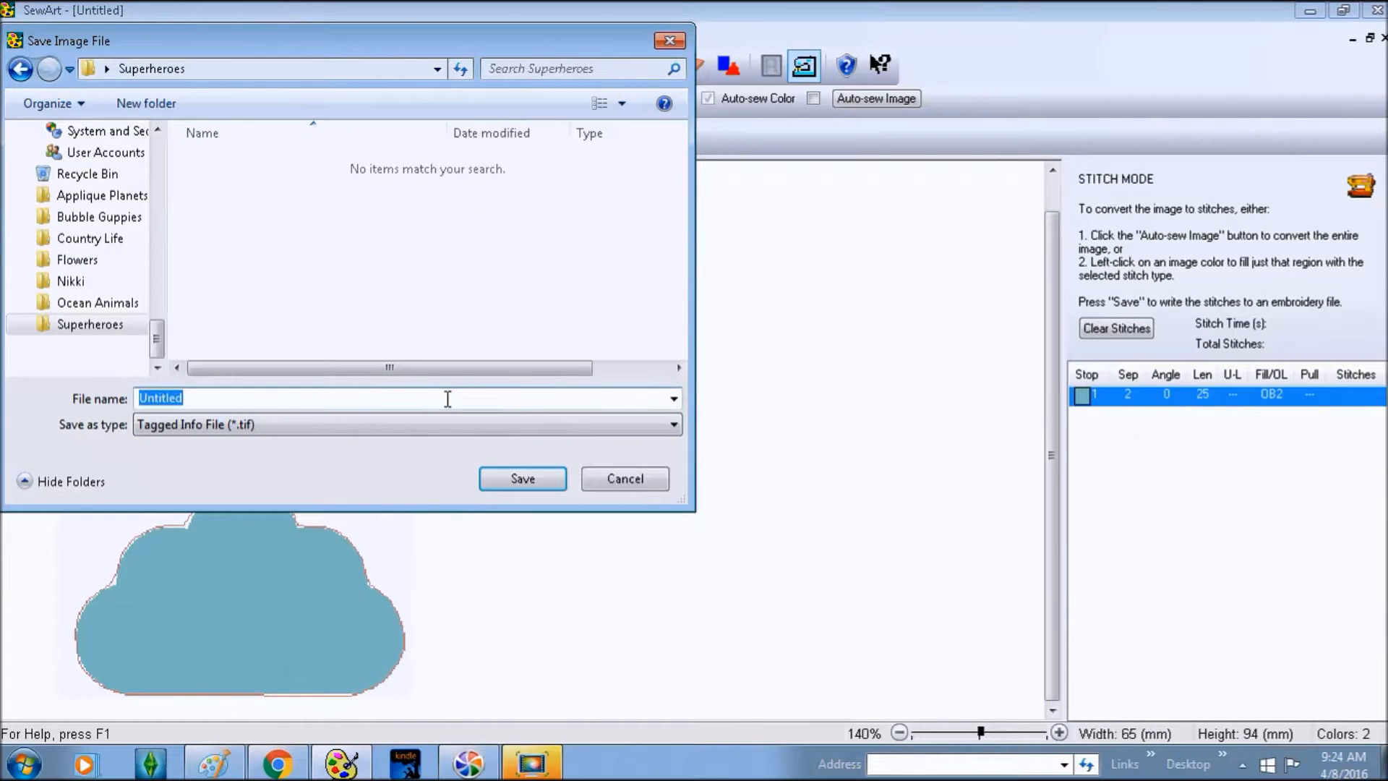
{"action": "type", "text": "Cloud"}
{"action": "type", "text": "s"}
{"action": "key", "text": "BackSpace"}
{"action": "type", "text": "Key Fob"}
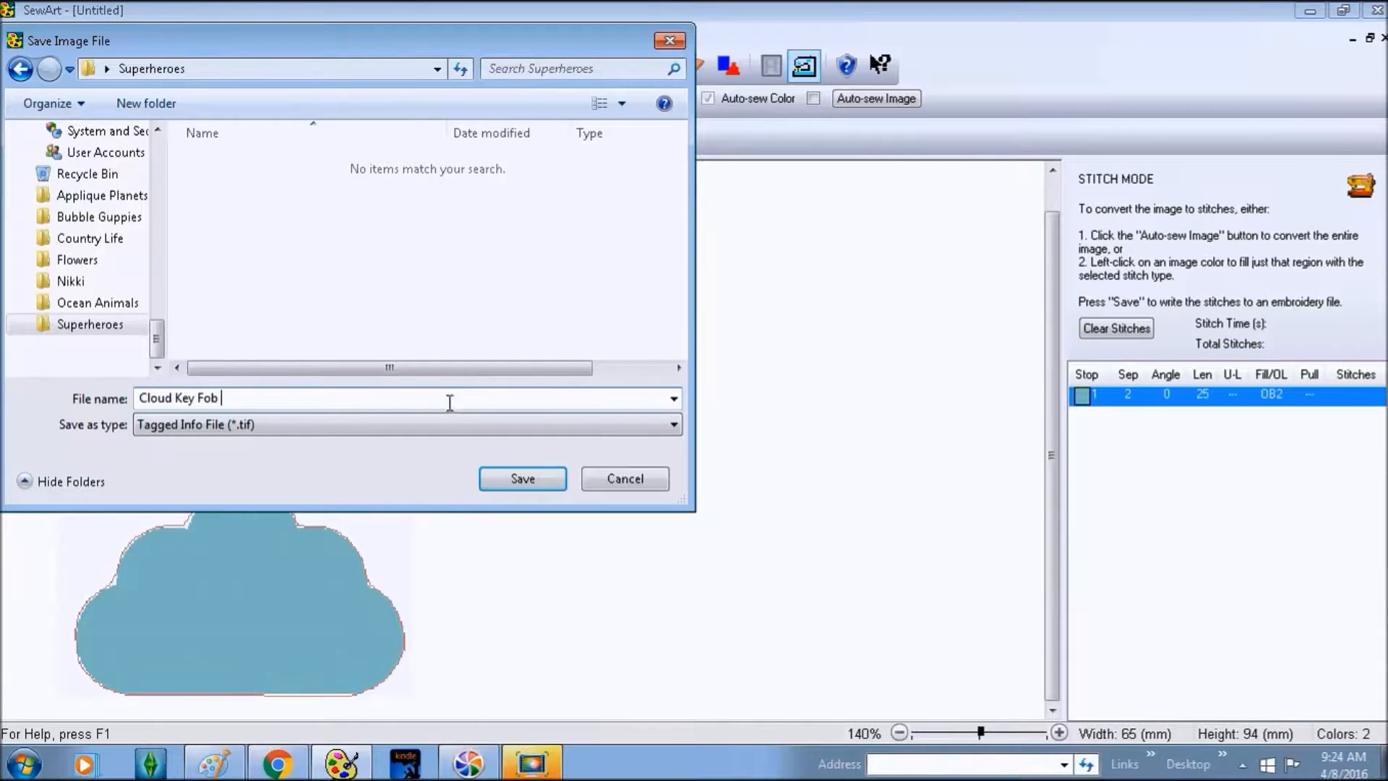
{"action": "left_click", "coordinate": [446, 431]}
{"action": "left_click", "coordinate": [372, 460]}
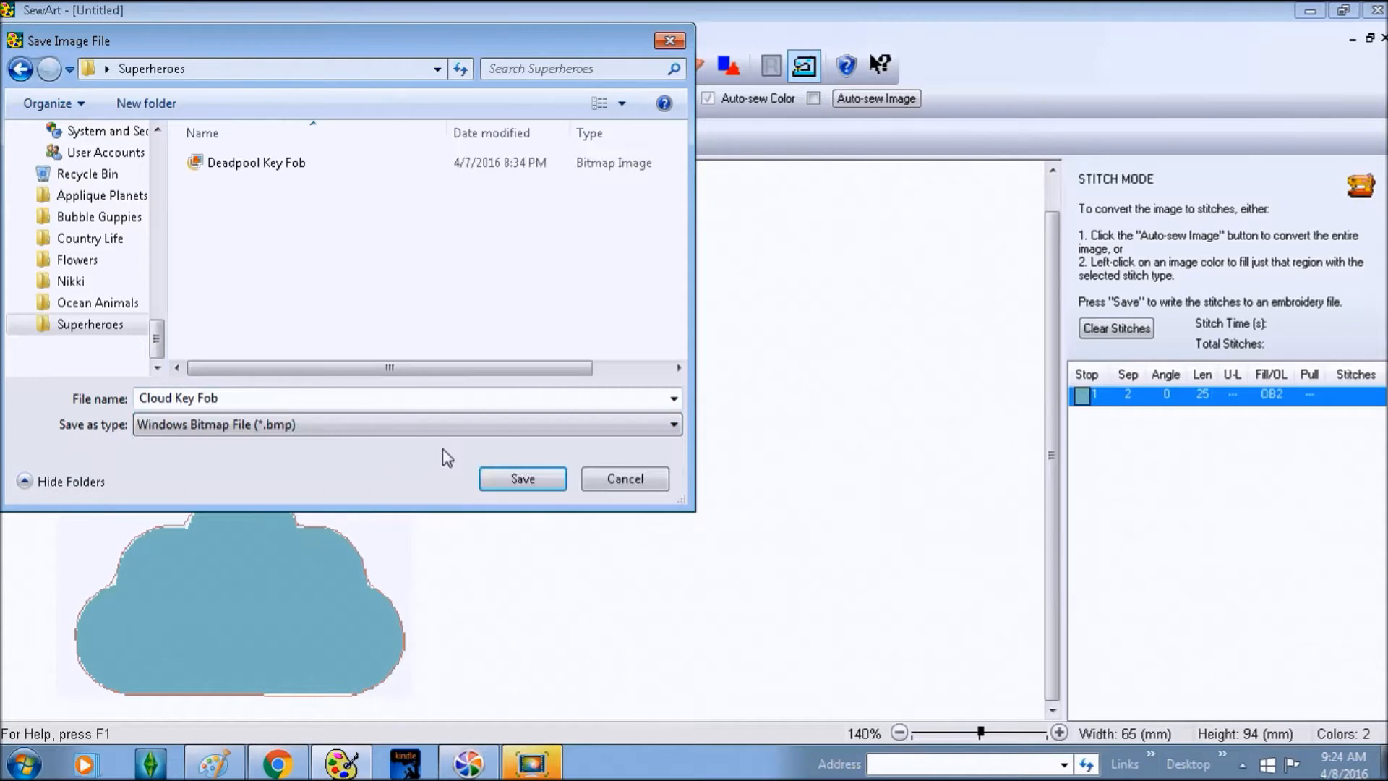
{"action": "left_click", "coordinate": [528, 482]}
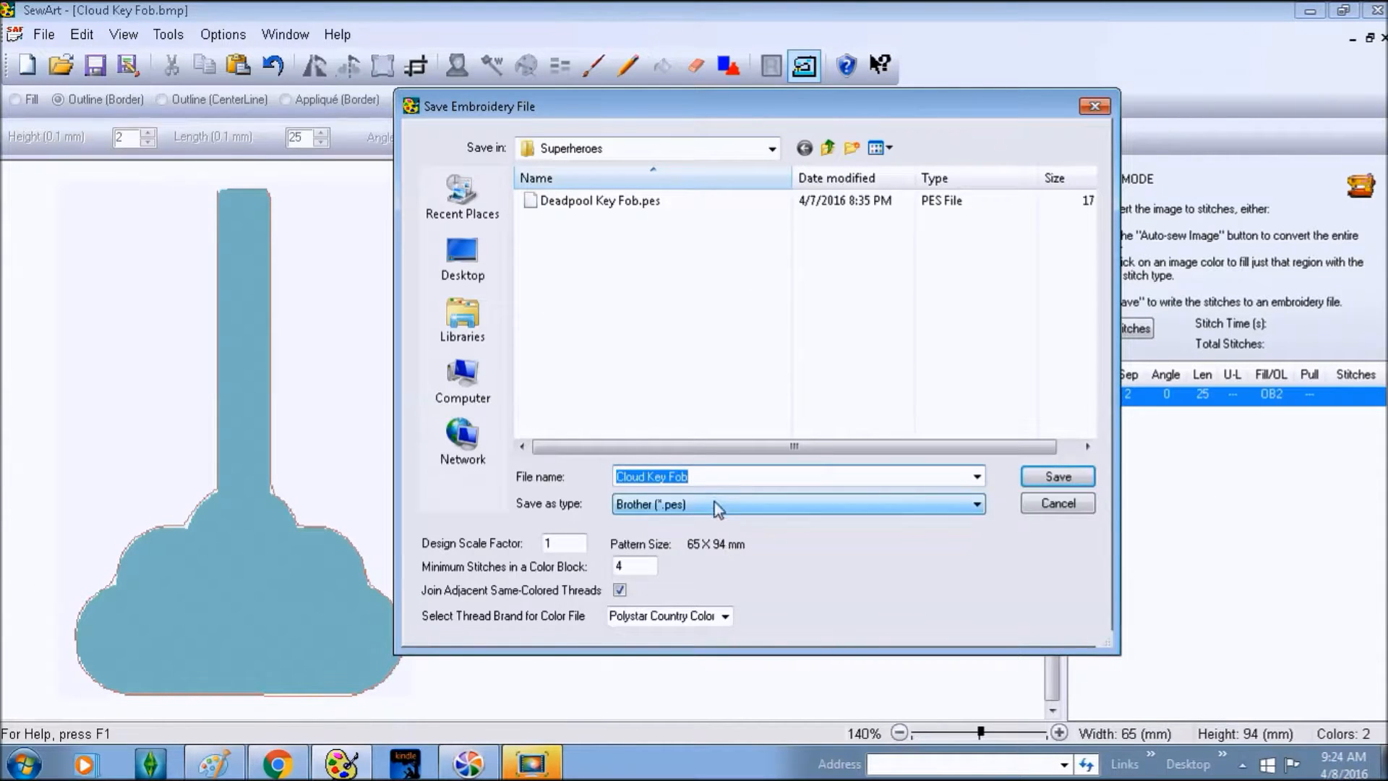
- Save the stitches as Brother PES file Cloud Key Fob Bean 2 25.pes and confirm
{"action": "left_click", "coordinate": [692, 476]}
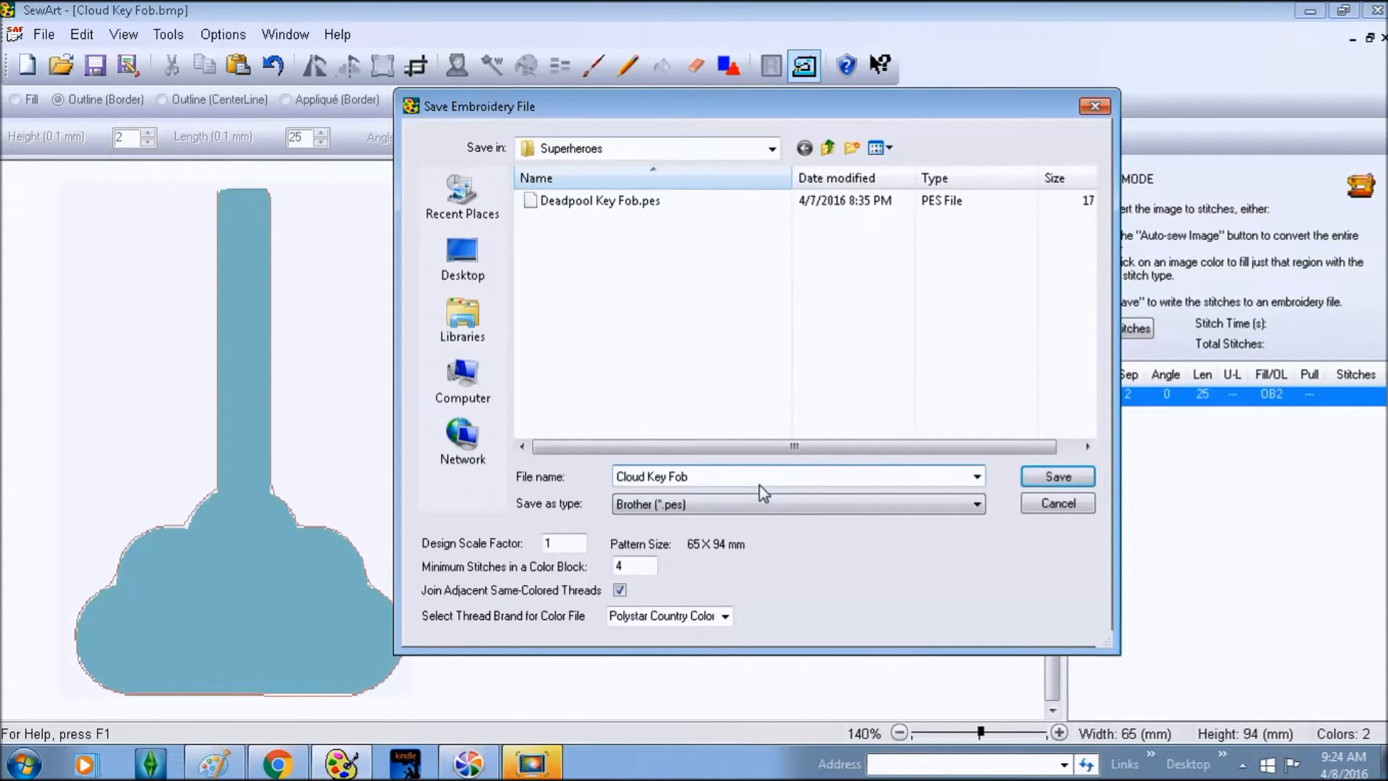
{"action": "type", "text": "Bean"}
{"action": "type", "text": "2 25"}
{"action": "left_click", "coordinate": [1035, 482]}
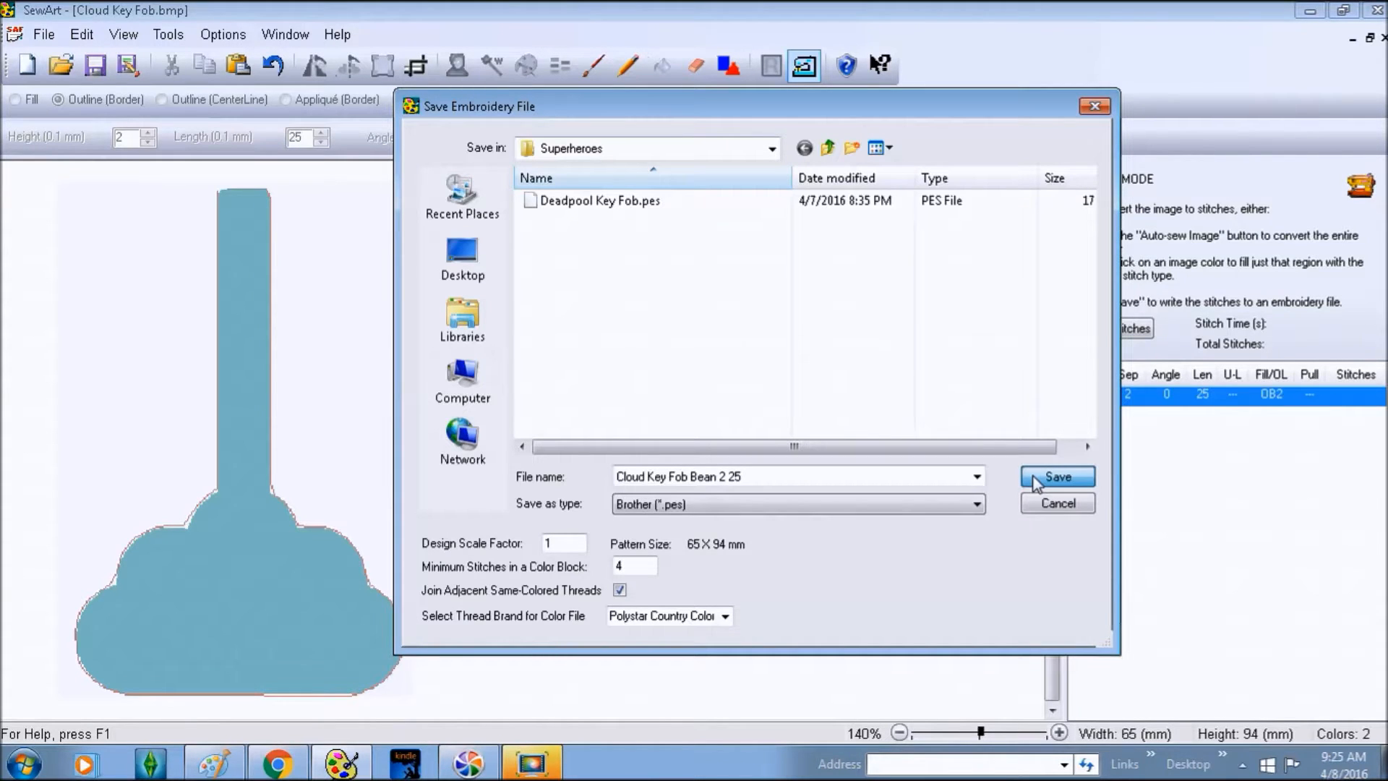
{"action": "left_click", "coordinate": [1057, 476]}
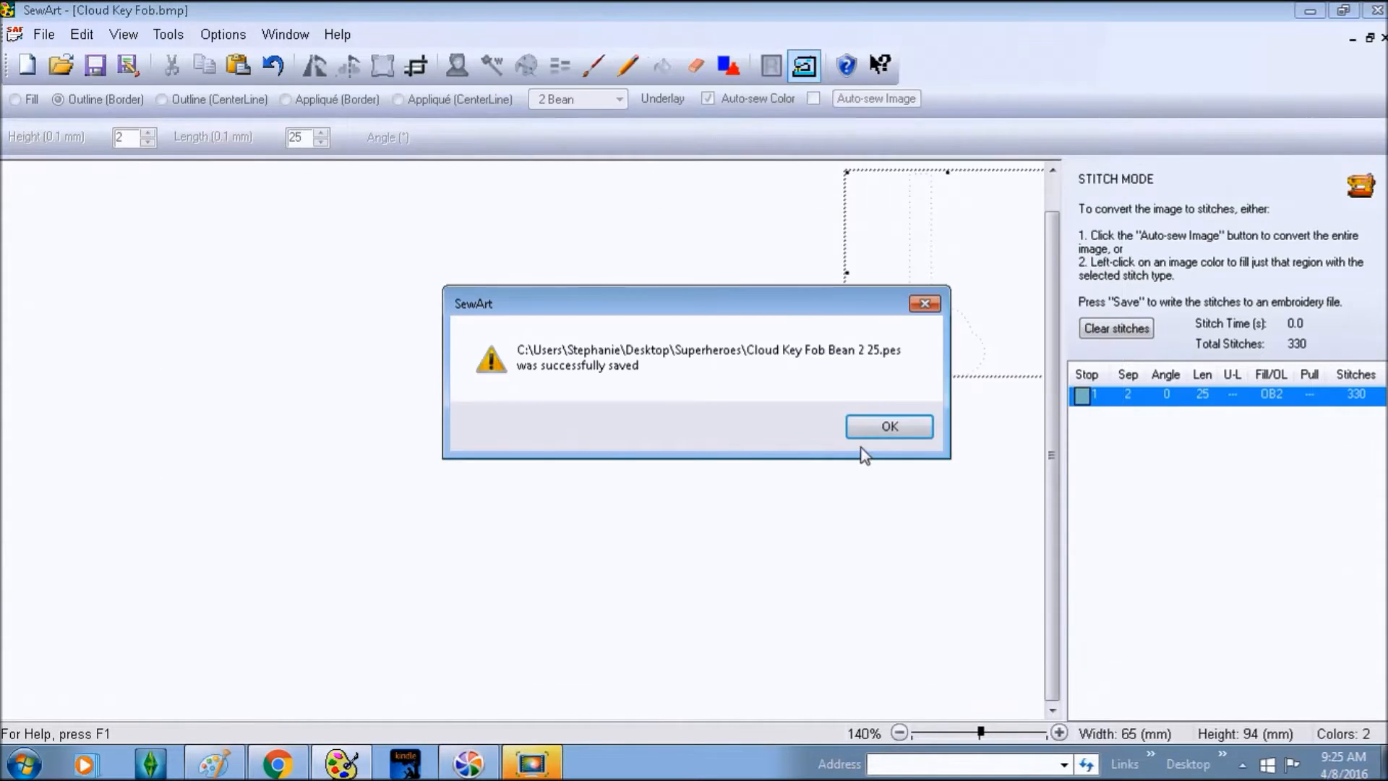
{"action": "left_click", "coordinate": [880, 431]}
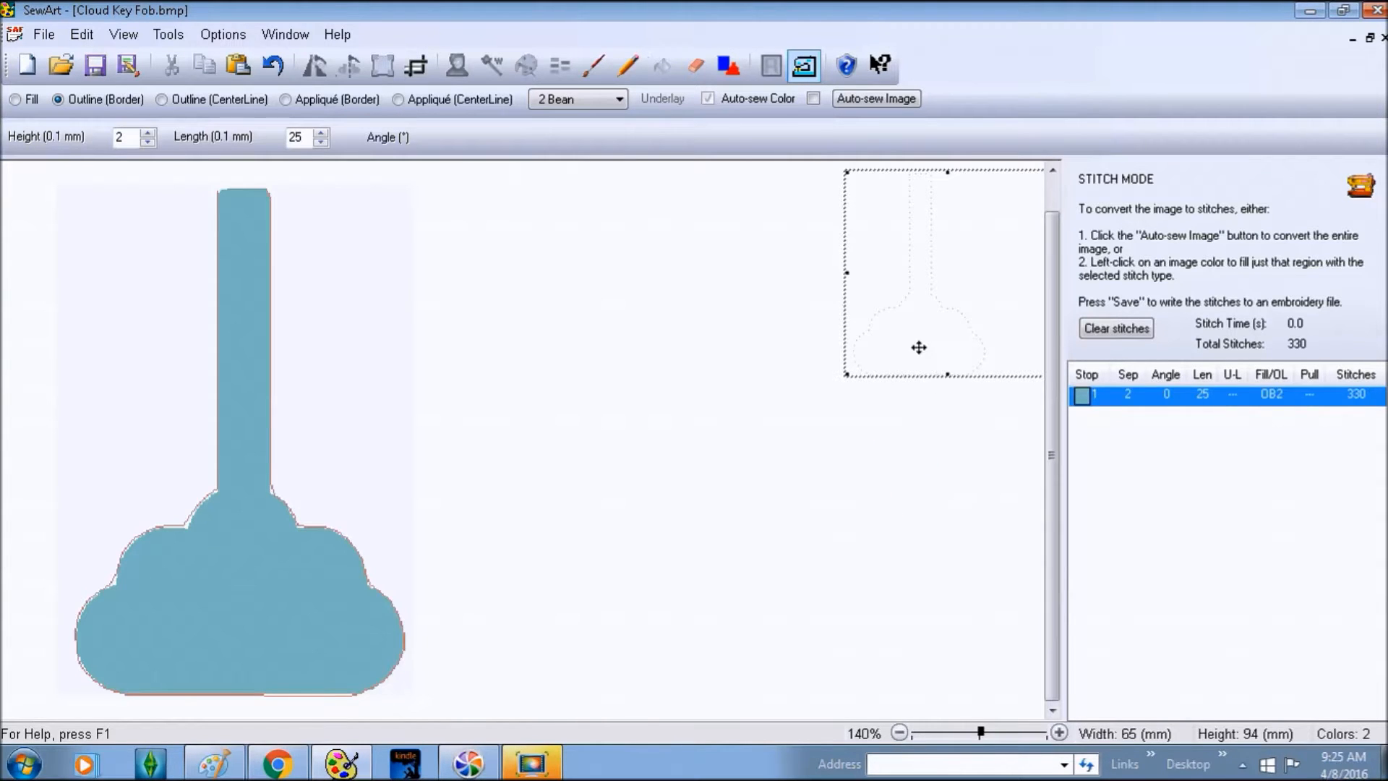
{"action": "left_click_drag", "start_coordinate": [963, 310], "coordinate": [926, 354]}
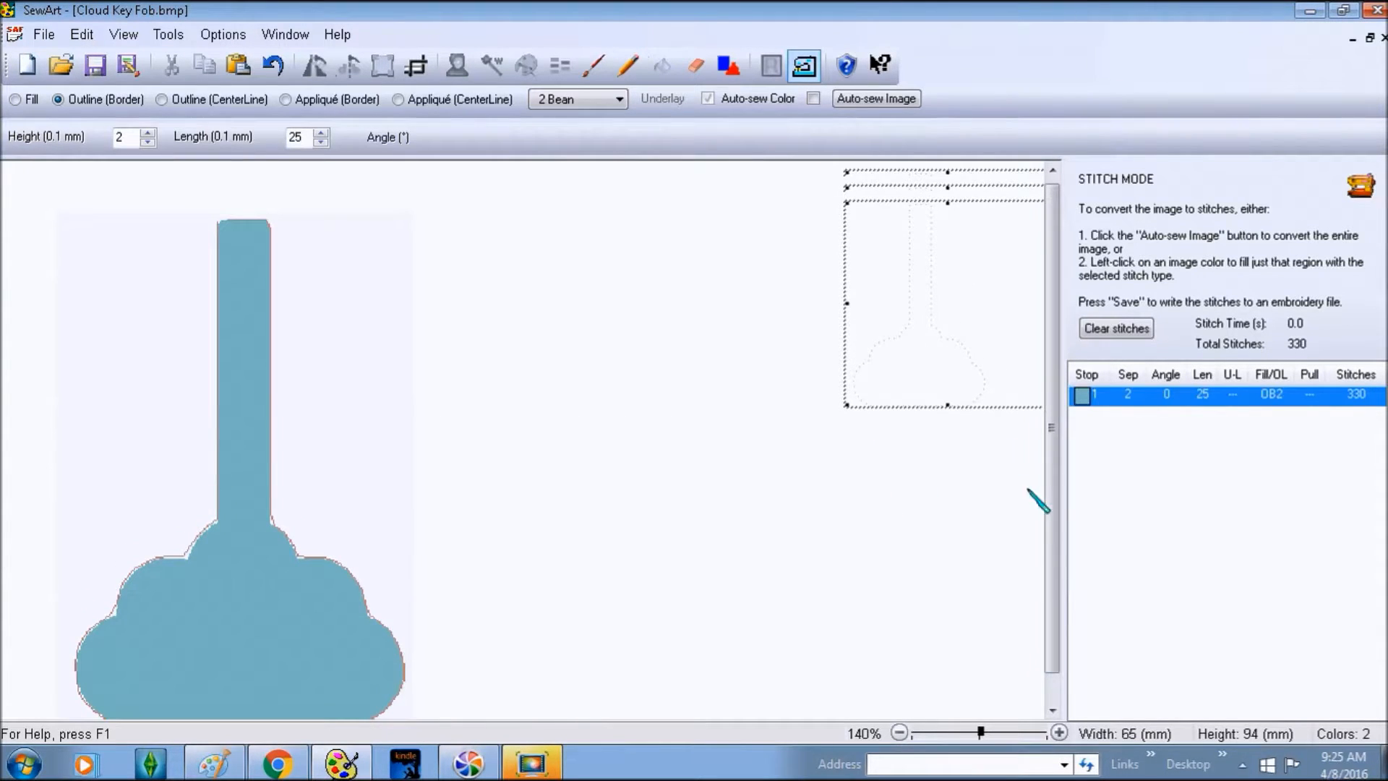
{"action": "left_click", "coordinate": [1059, 732]}
{"action": "left_click", "coordinate": [1059, 732]}
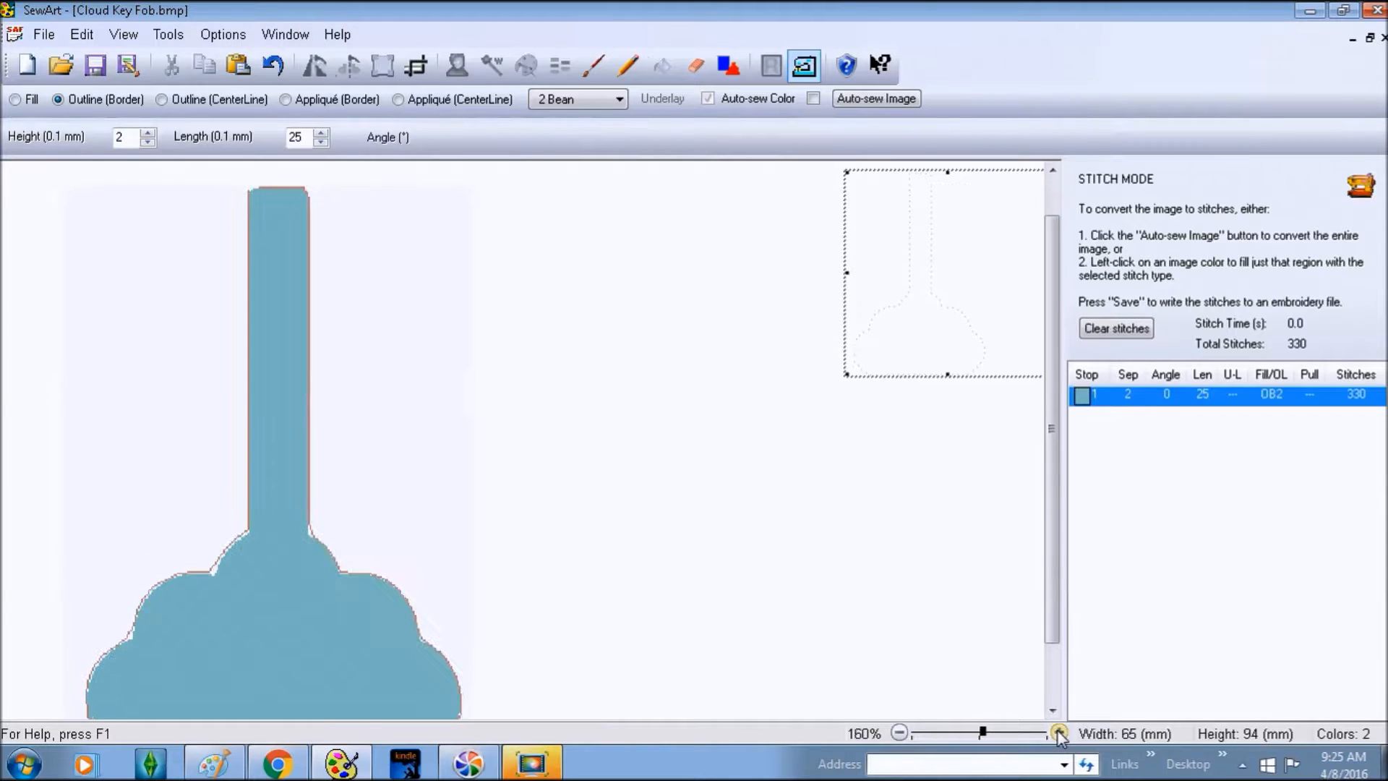
{"action": "left_click", "coordinate": [1059, 732]}
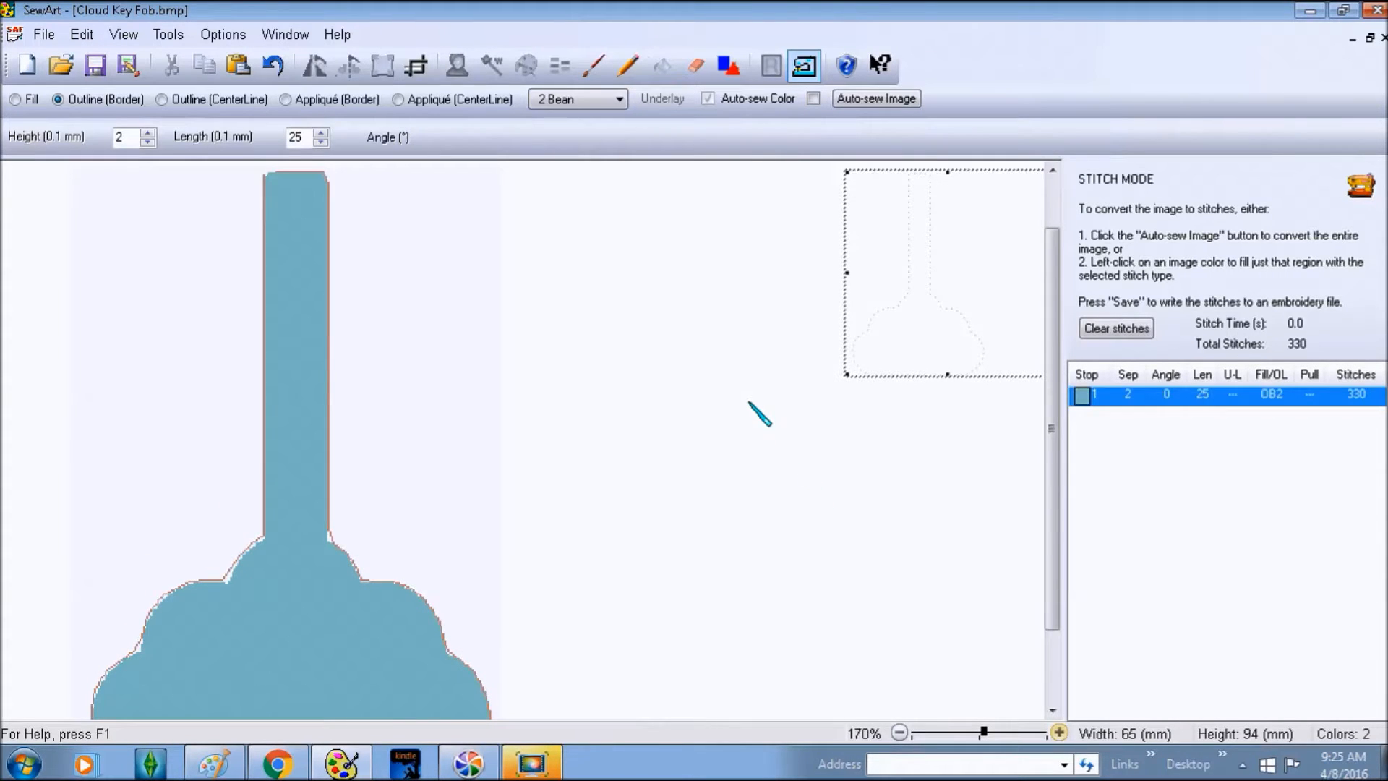